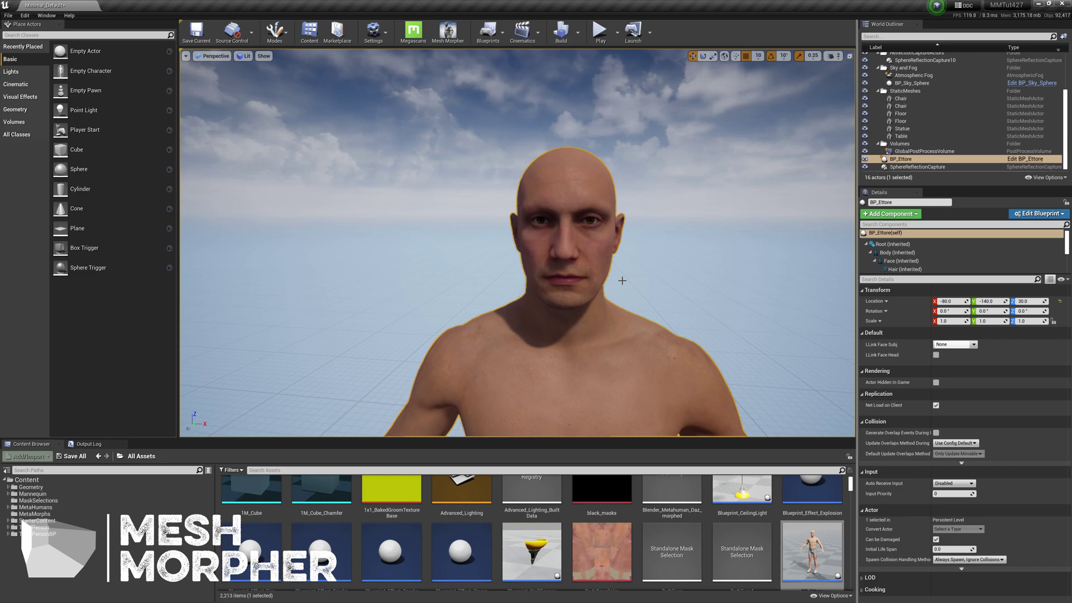
Open the Mesh Morpher editor and load the Ettore_FaceMesh skeletal mesh
left_click(447, 36)
left_click(91, 32)
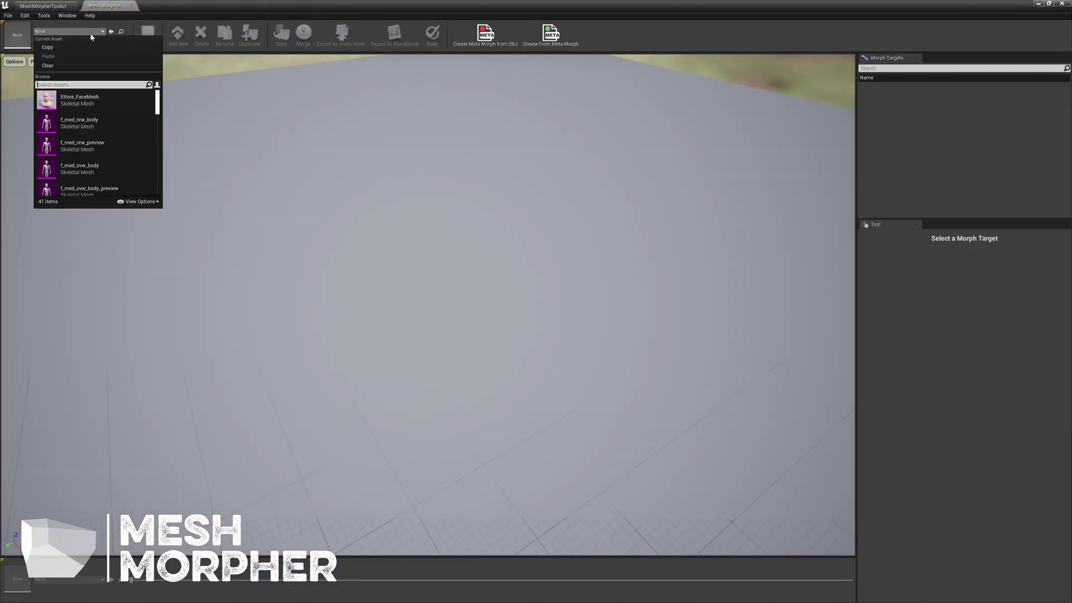
left_click(106, 105)
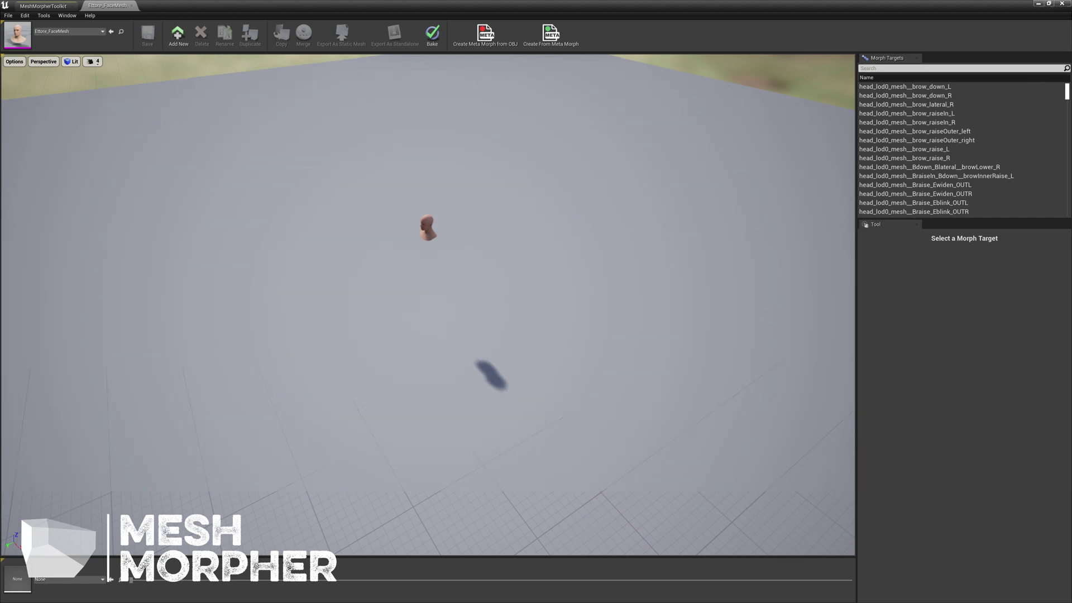
Create a new morph target named FaceMorph and select it for editing
left_click(187, 42)
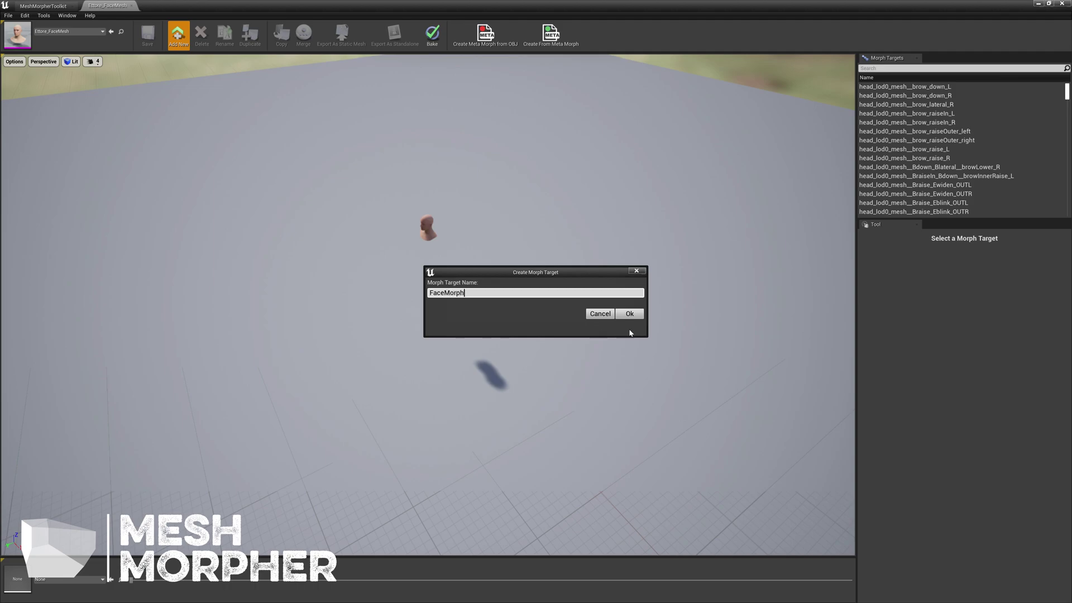
key("Return")
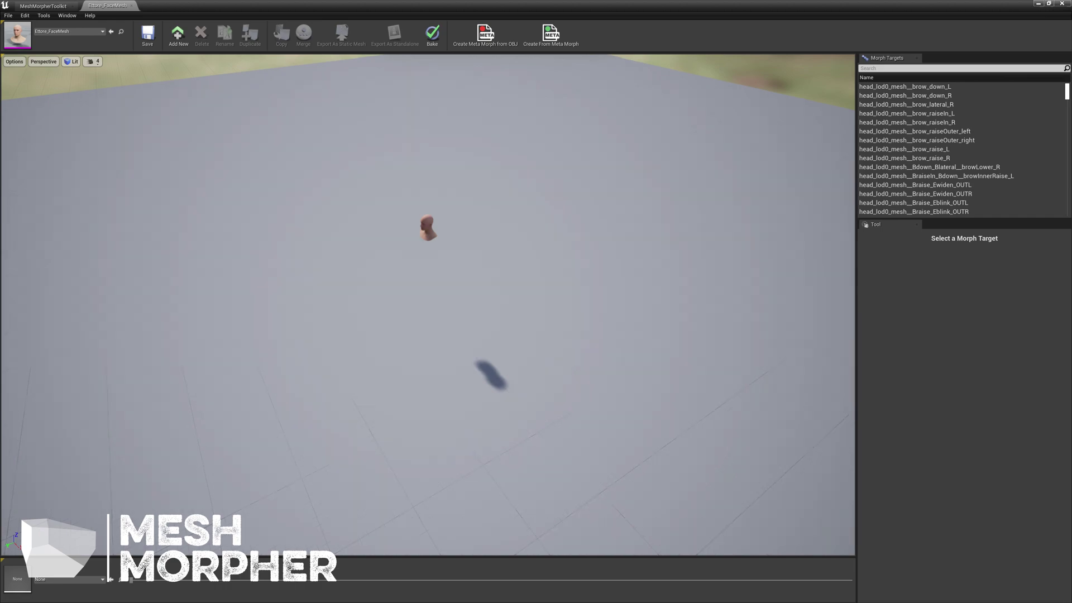
left_click_drag(1066, 92, 1070, 219)
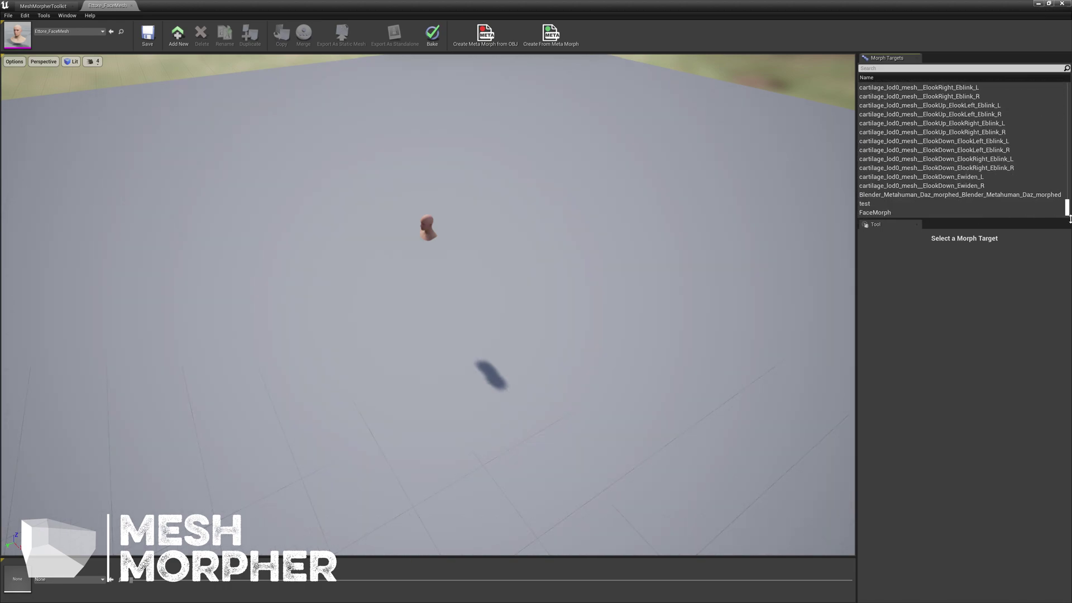
left_click(875, 213)
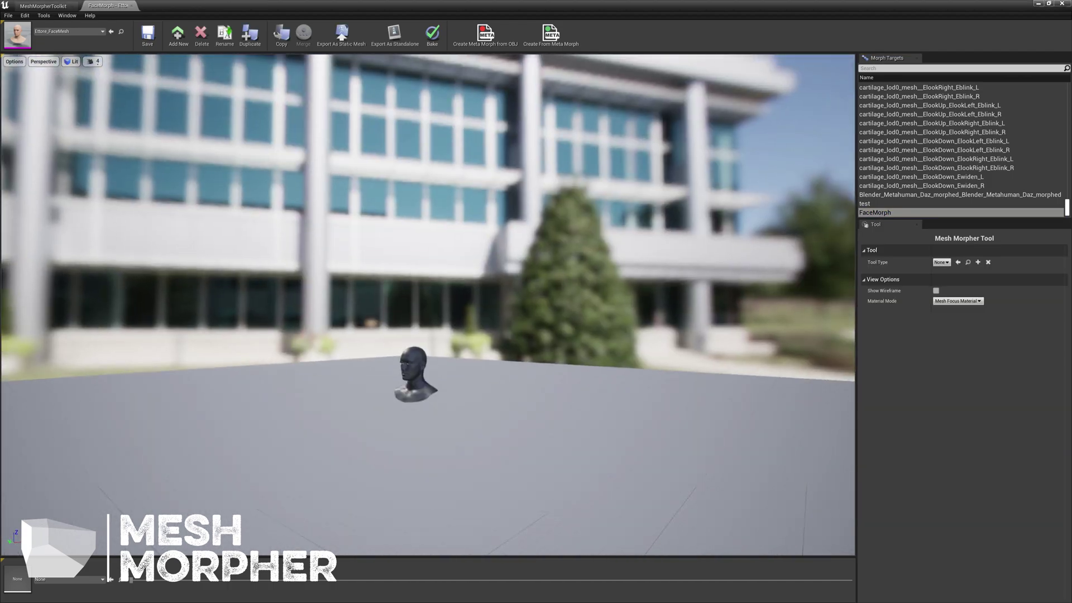
Adjust the camera speed, frame the head from the front and set the material mode to Existing Material
left_click(93, 62)
right_click_drag(445, 246, 711, 290)
key("w")
key("w")
key("s")
key("w")
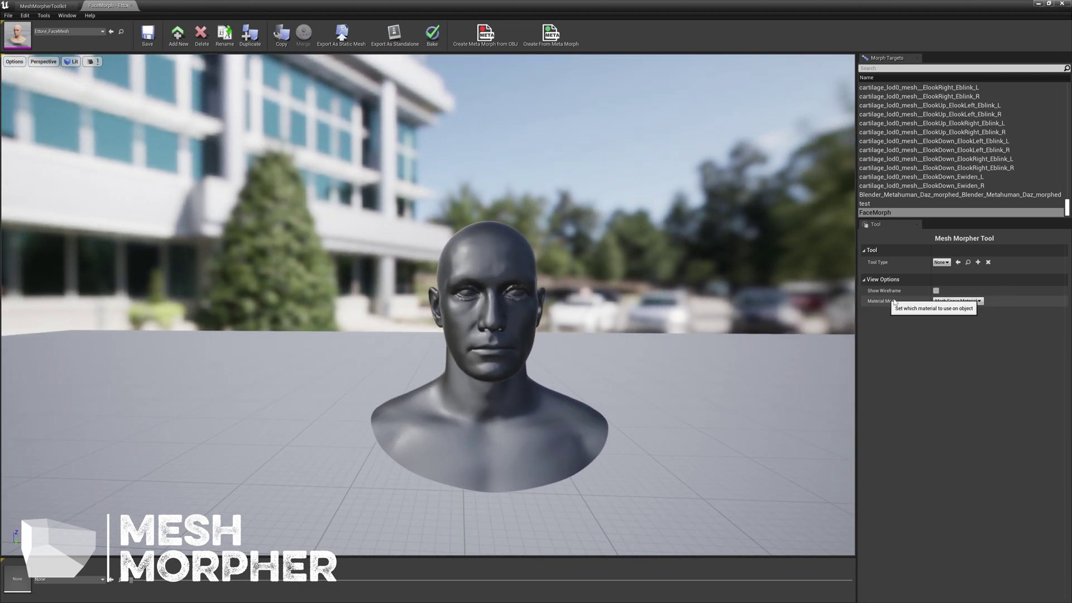
left_click(949, 308)
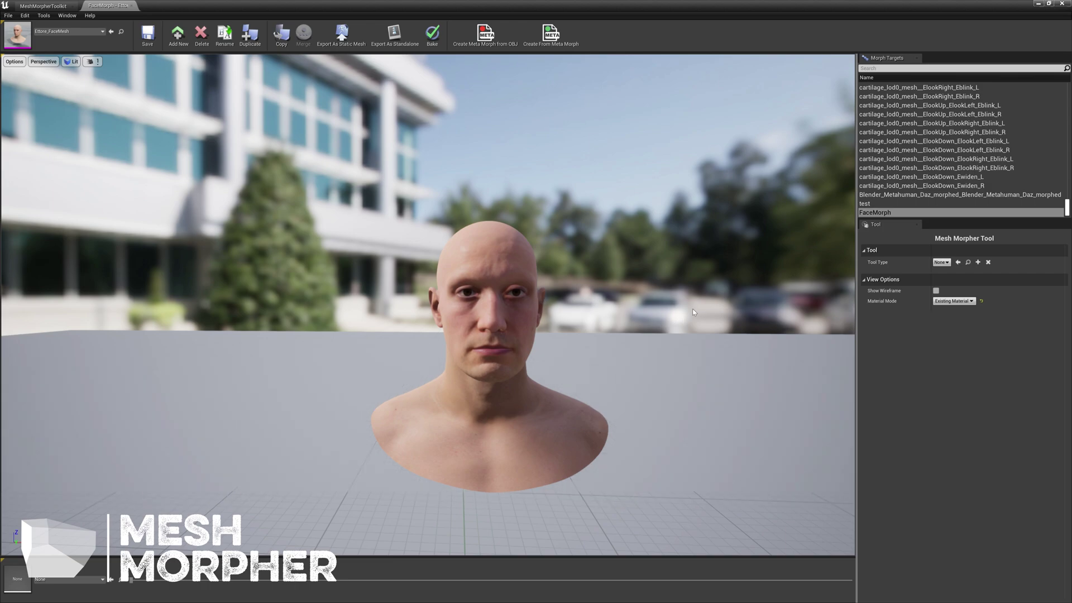
Set the tool type to Move and enable brush symmetry
left_click(942, 262)
left_click(952, 306)
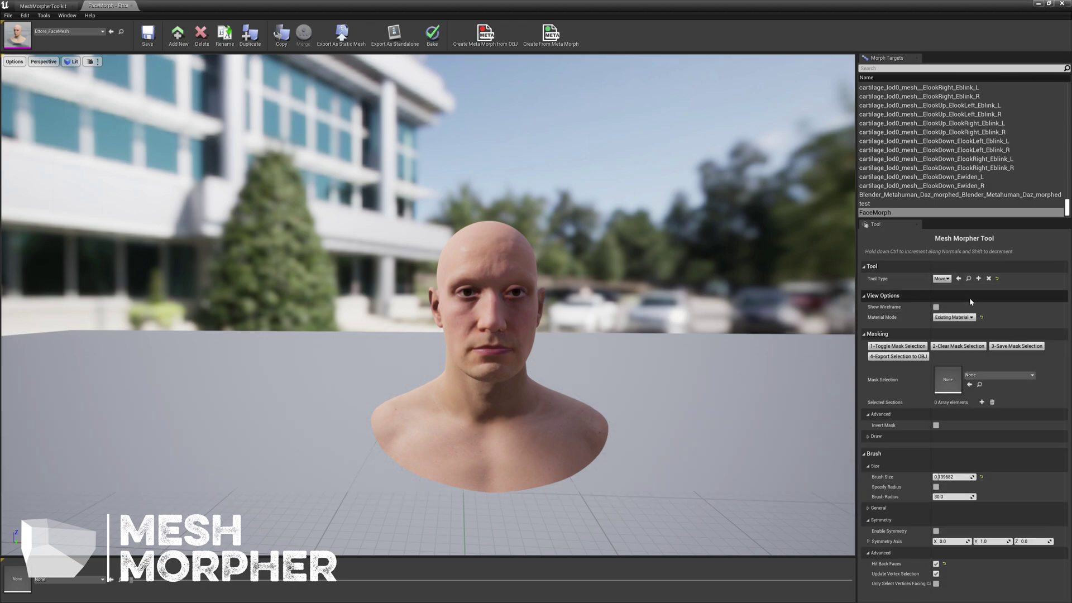
left_click(936, 531)
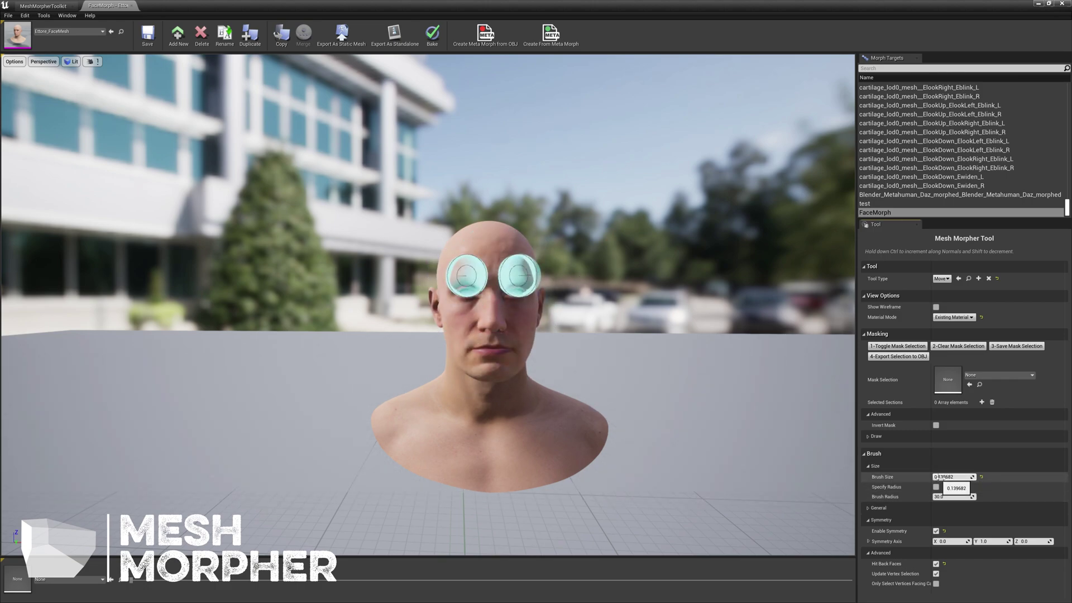
Pull the upper part of both ears upward and outward into elongated elf-like points with the Move brush
right_click_drag(713, 380, 619, 357)
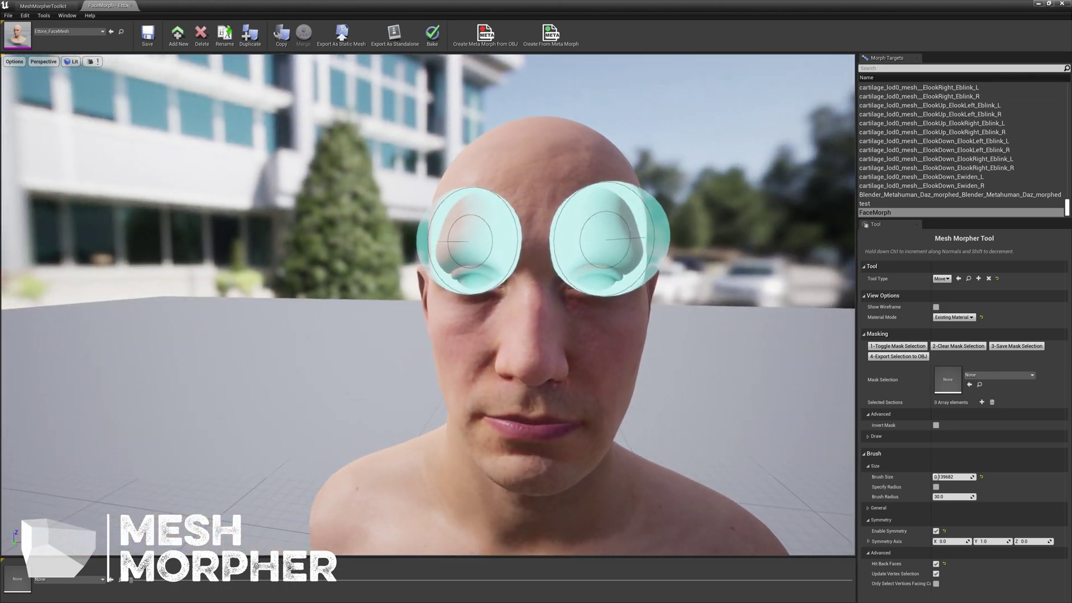
middle_click_drag(469, 330, 619, 326)
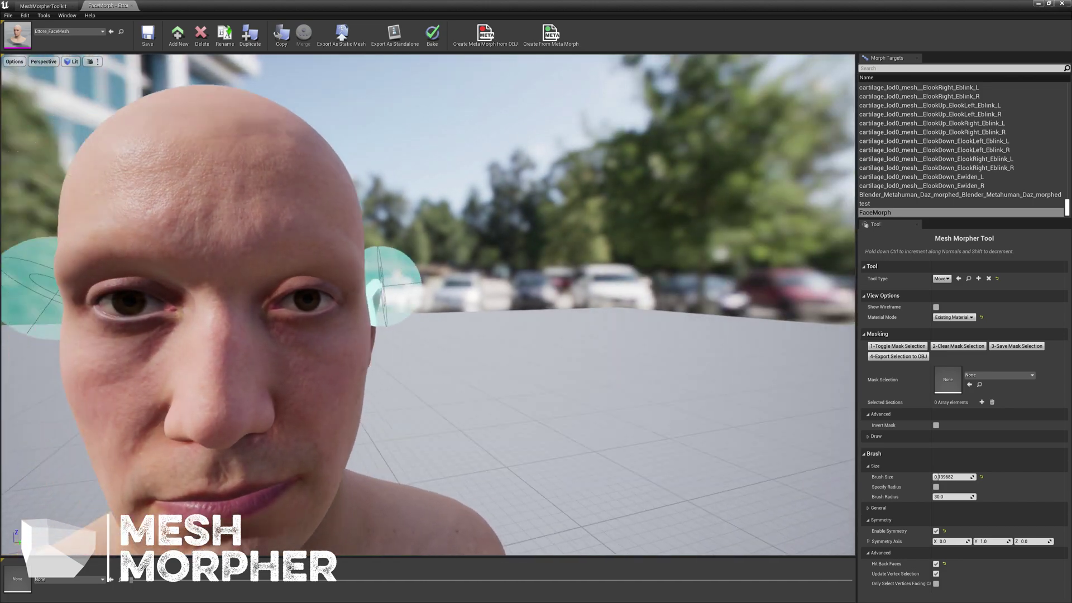
scroll(519, 292, "up", 3)
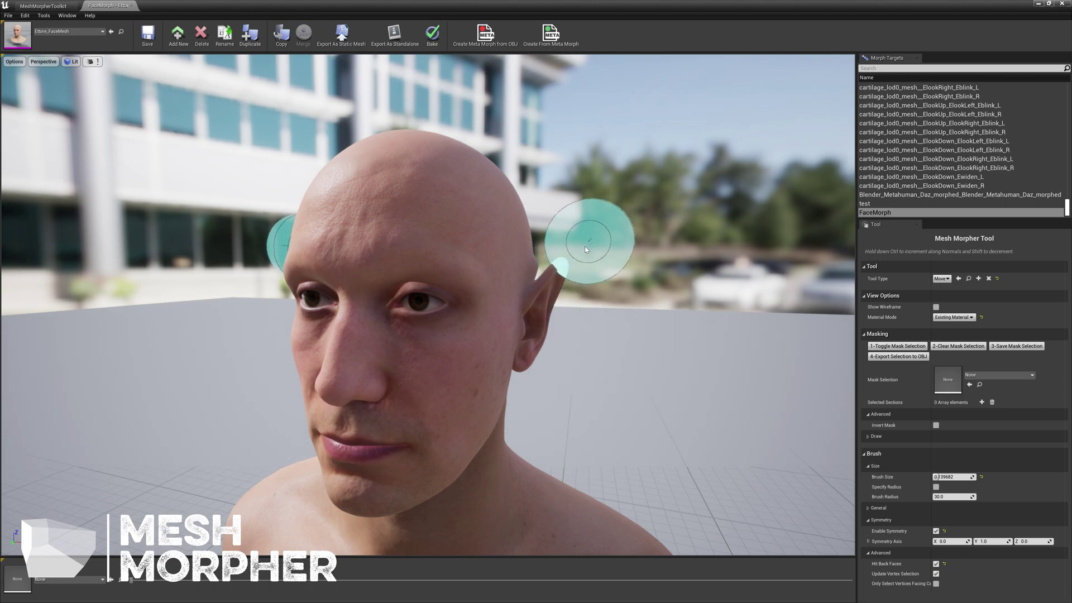
key("ctrl+z")
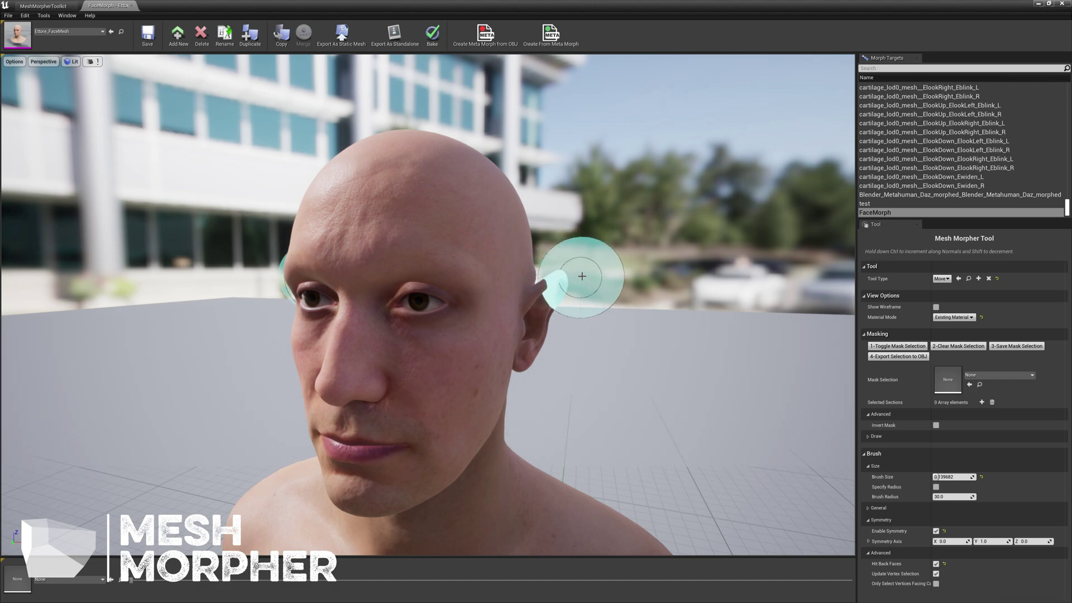
mouse_move(570, 283)
left_mouse_down()
mouse_move(600, 244)
mouse_move(586, 253)
mouse_move(592, 218)
mouse_move(582, 223)
mouse_move(593, 210)
mouse_move(743, 220)
left_mouse_up()
left_click_drag(550, 265, 256, 268, "alt")
left_click_drag(725, 304, 391, 237, "alt")
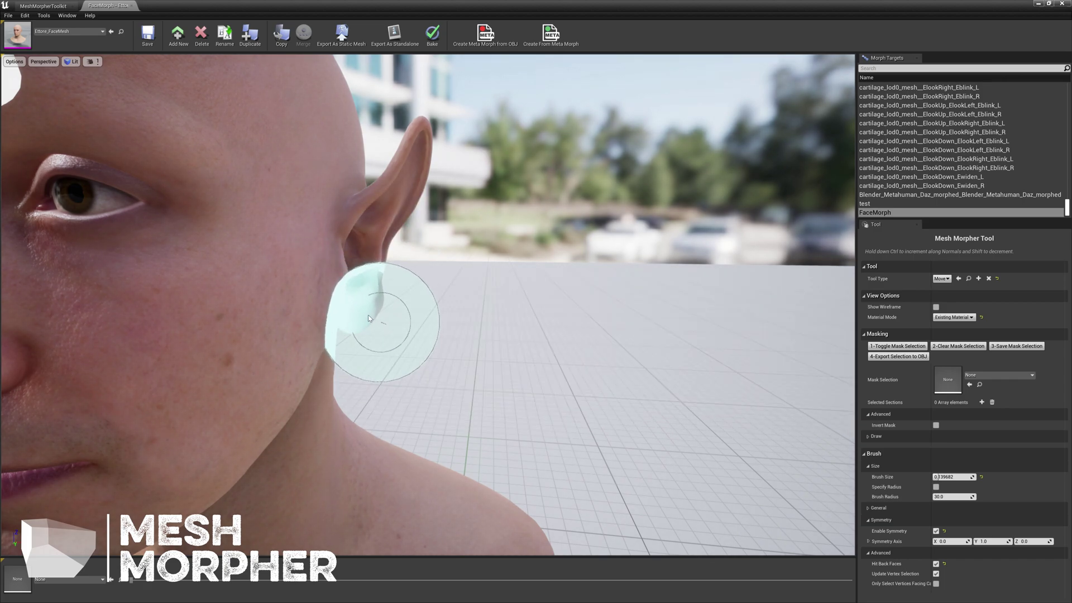
Refine the shape of the elongated ears and earlobes from the side and rear with the Move brush
mouse_move(399, 334)
left_mouse_down("alt")
mouse_move(551, 321)
mouse_move(373, 306)
mouse_move(656, 316)
mouse_move(360, 342)
mouse_move(575, 307)
mouse_move(299, 431)
mouse_move(467, 323)
mouse_move(533, 311)
left_mouse_up("alt")
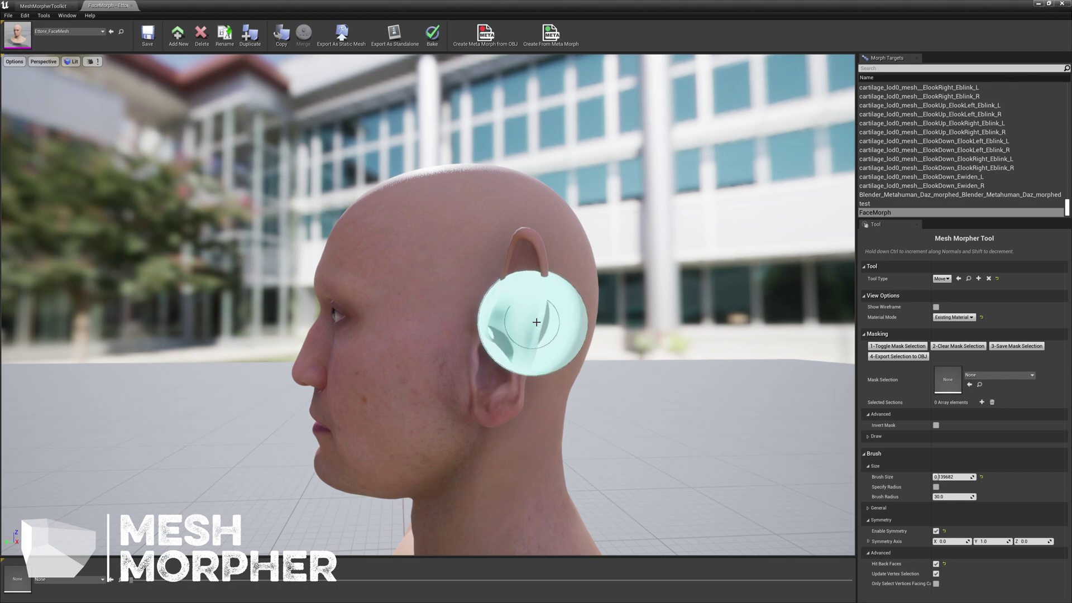
left_click_drag(533, 312, 297, 297, "alt")
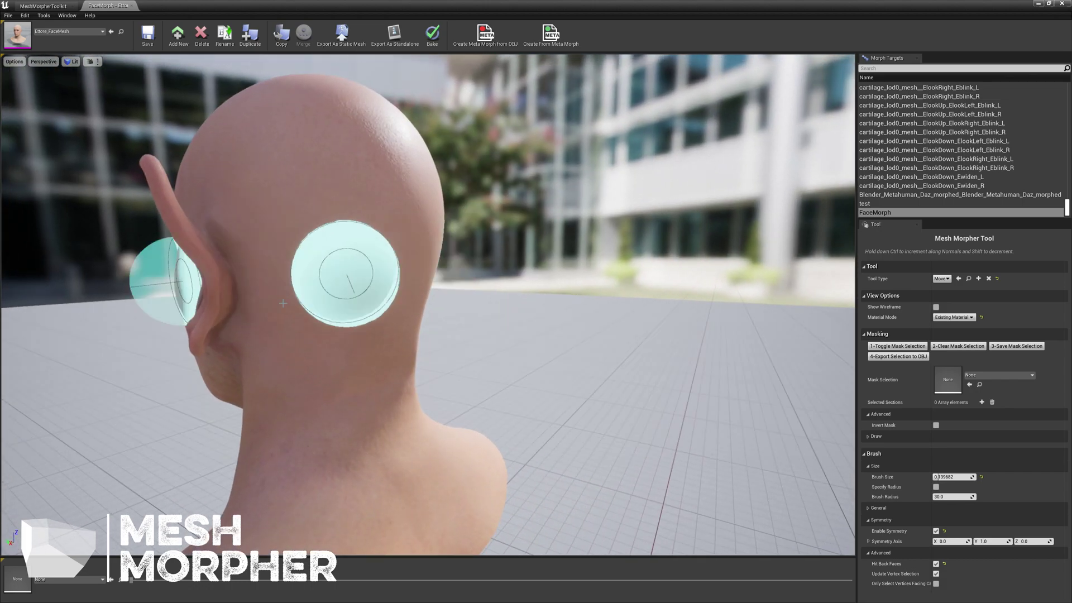
mouse_move(238, 366)
left_mouse_down("alt")
mouse_move(614, 358)
mouse_move(329, 349)
left_mouse_up("alt")
mouse_move(525, 346)
left_mouse_down("alt")
mouse_move(426, 330)
mouse_move(569, 335)
mouse_move(391, 335)
left_mouse_up("alt")
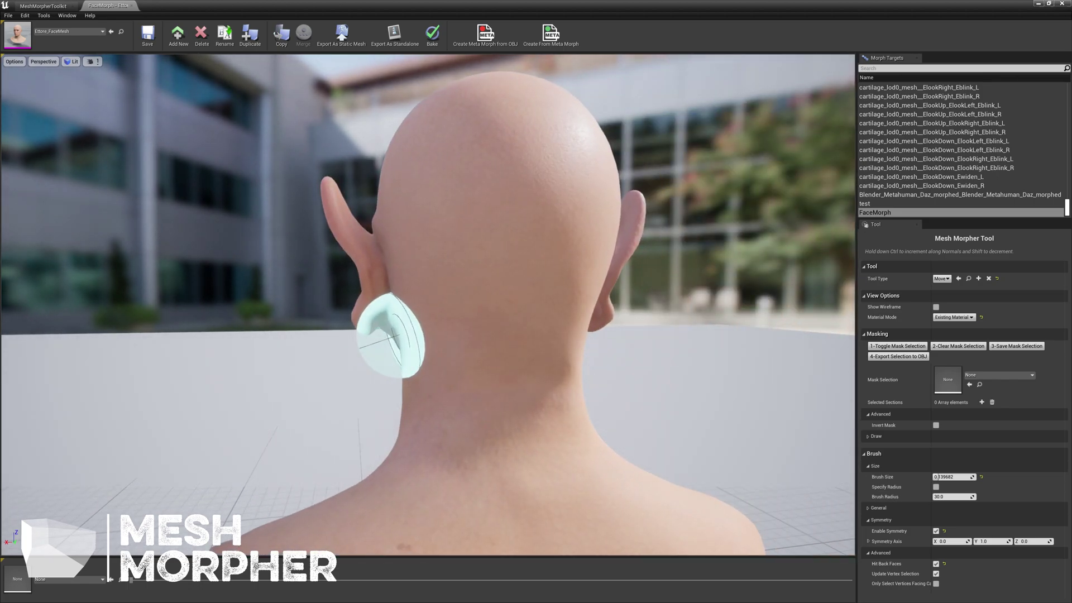
Switch to the Smooth tool and even out the stretched surface of both ears from behind, keeping symmetry on
left_click(942, 279)
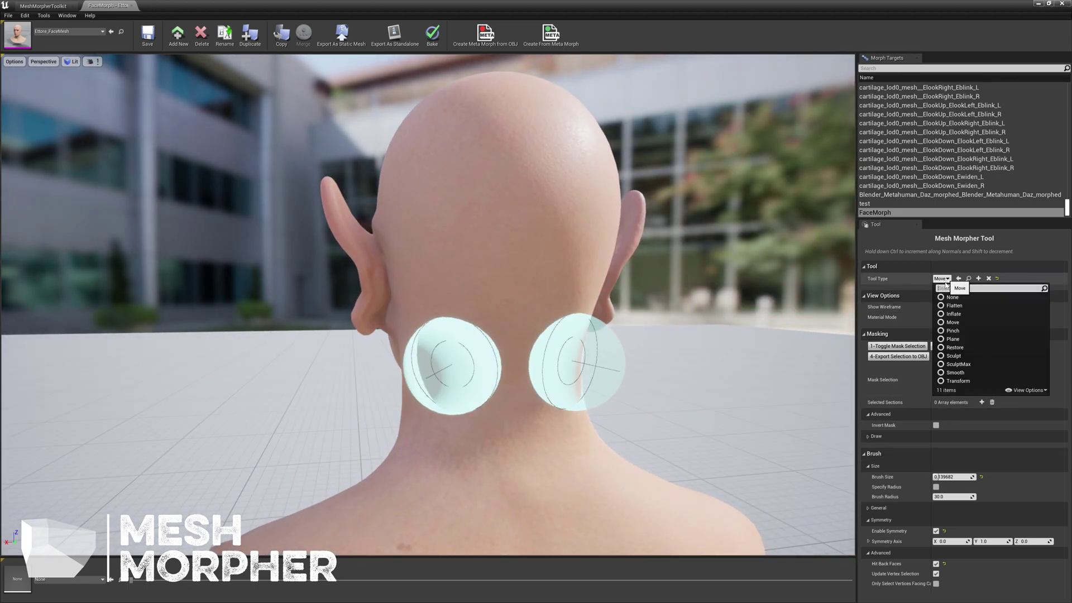
left_click(962, 376)
mouse_move(531, 287)
left_mouse_down("alt")
mouse_move(718, 323)
mouse_move(531, 280)
left_mouse_up("alt")
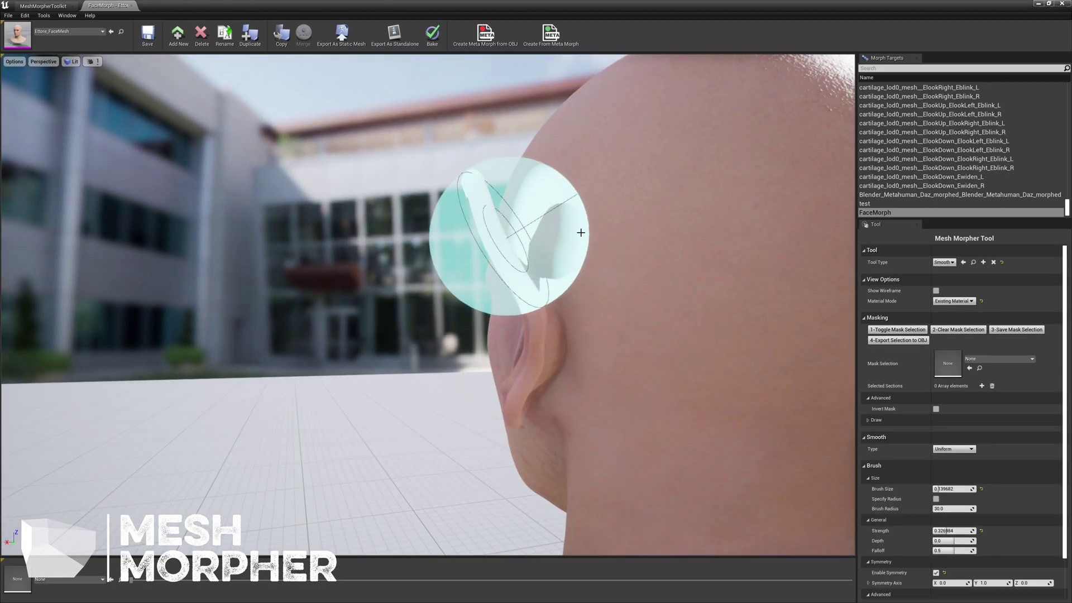
left_click_drag(536, 241, 790, 371, "alt")
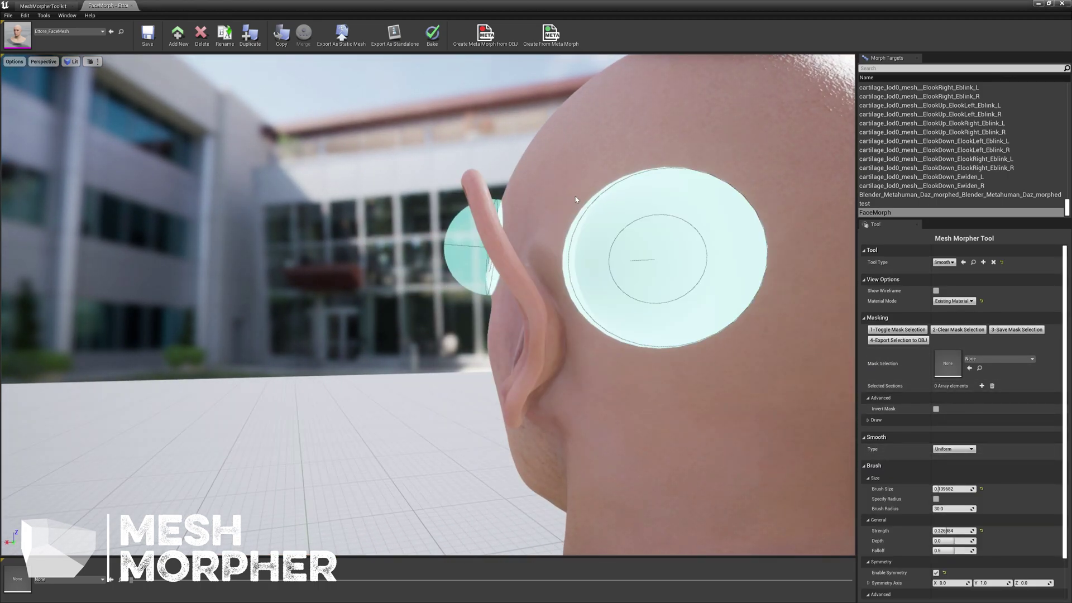
left_click_drag(642, 259, 315, 185, "alt")
left_click_drag(414, 213, 357, 204, "alt")
right_click_drag(681, 360, 737, 360, "alt")
Disable brush symmetry and smooth the back of each elongated ear individually
left_click(936, 572)
mouse_move(378, 347)
left_mouse_down("alt")
mouse_move(431, 282)
mouse_move(434, 173)
mouse_move(397, 261)
left_mouse_up("alt")
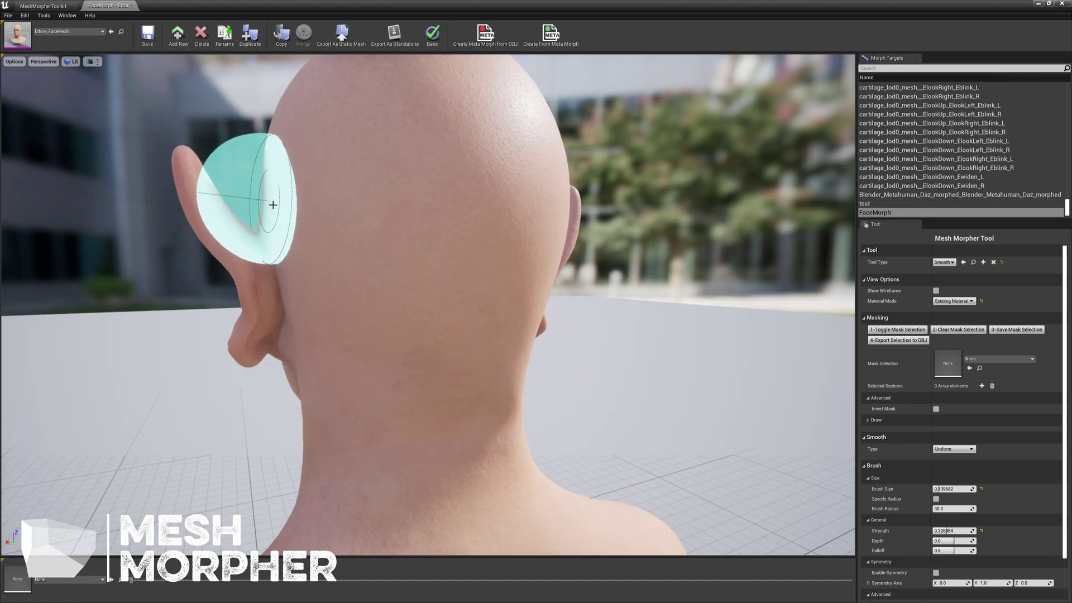
left_click_drag(433, 388, 139, 467, "alt")
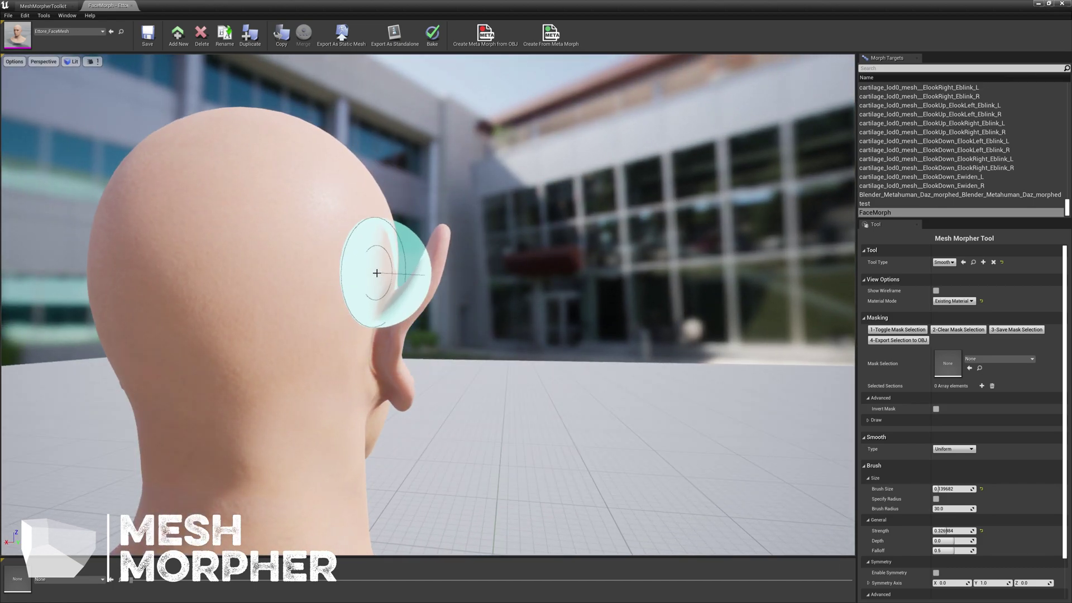
left_click_drag(264, 413, 827, 412, "alt")
Examine the reshaped ears and the head from the front and the side
scroll(199, 294, "down", 5)
mouse_move(199, 295)
left_mouse_down("alt")
mouse_move(357, 295)
mouse_move(199, 295)
left_mouse_up("alt")
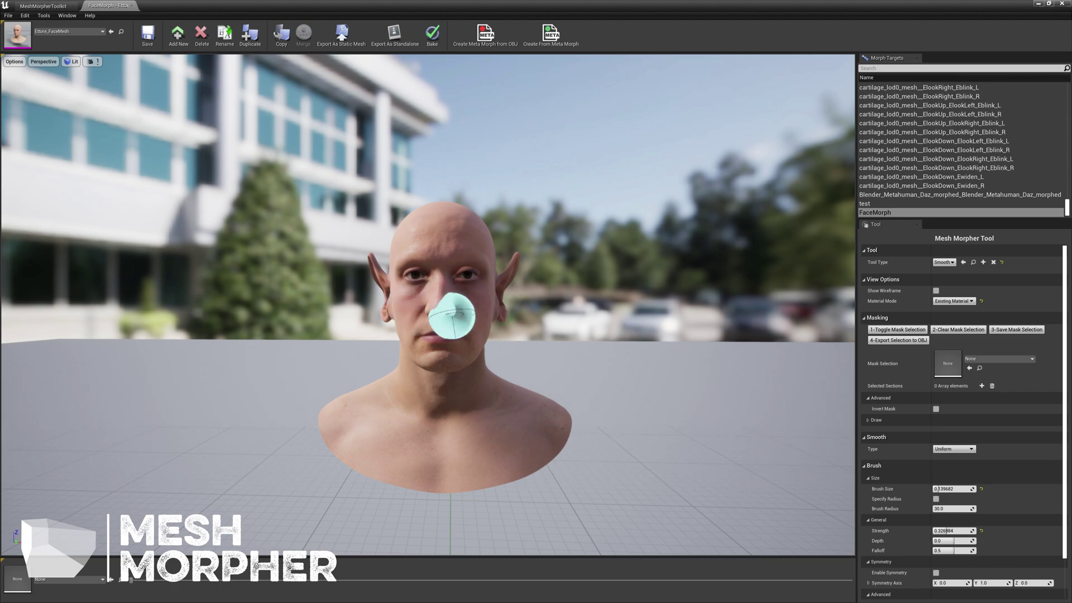
scroll(452, 316, "up", 6)
left_click_drag(450, 357, 606, 395, "alt")
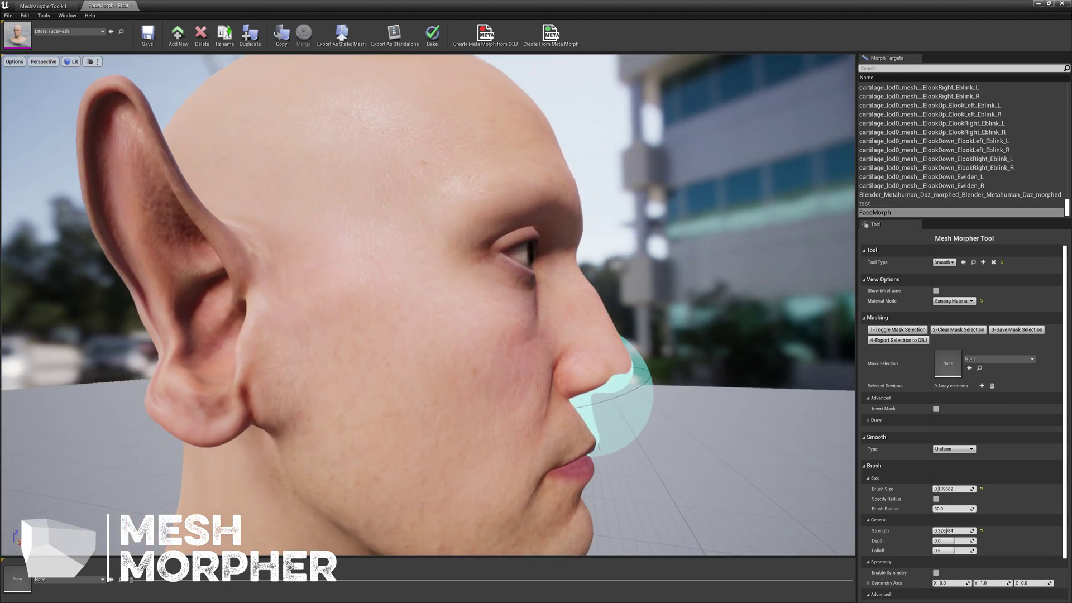
scroll(609, 394, "down", 4)
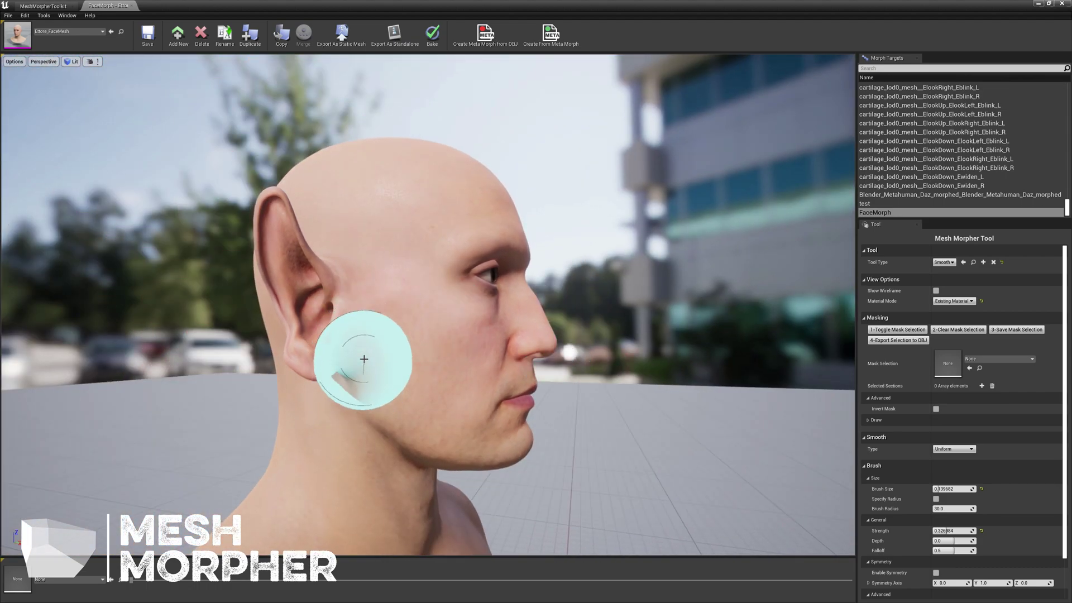
mouse_move(468, 410)
left_mouse_down("alt")
mouse_move(461, 361)
mouse_move(502, 362)
left_mouse_up("alt")
scroll(428, 305, "down", 4)
scroll(466, 271, "up", 3)
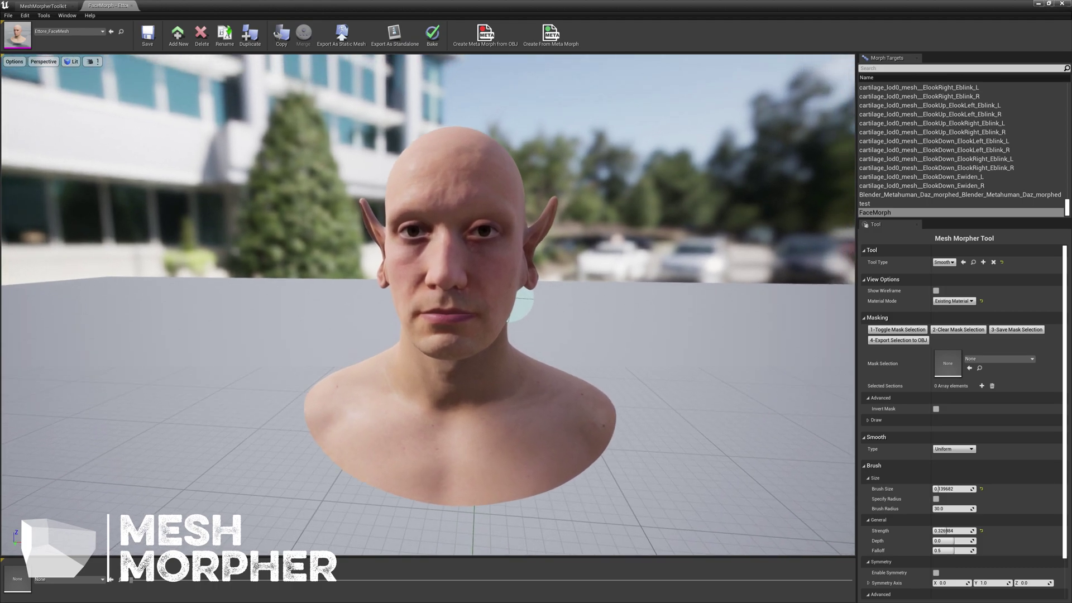
Switch to the Move tool with symmetry enabled and enlarge the brush size to about 0.24
left_click(945, 262)
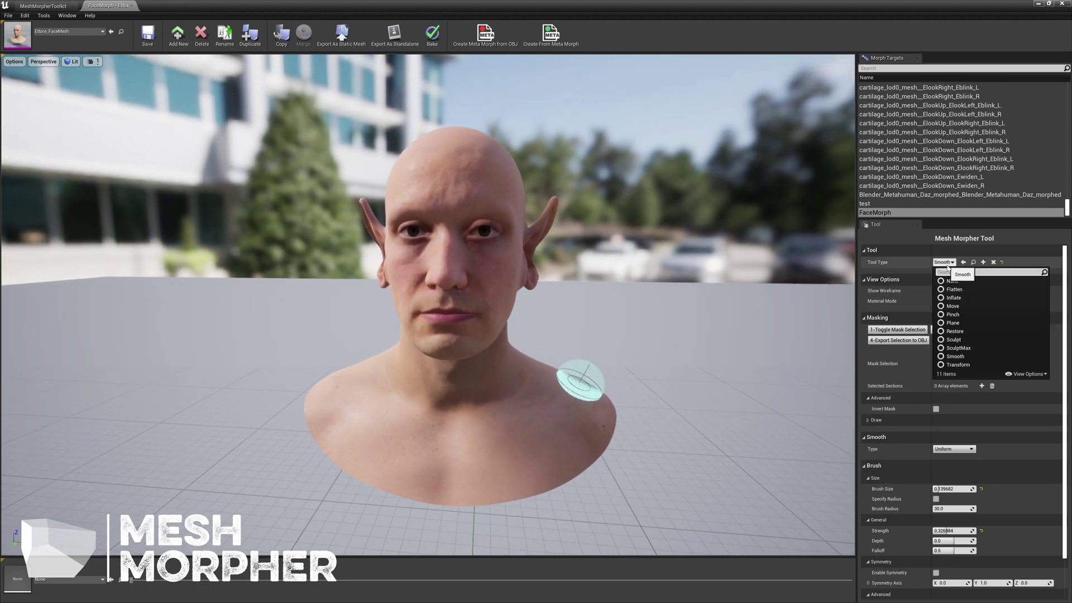
left_click(956, 306)
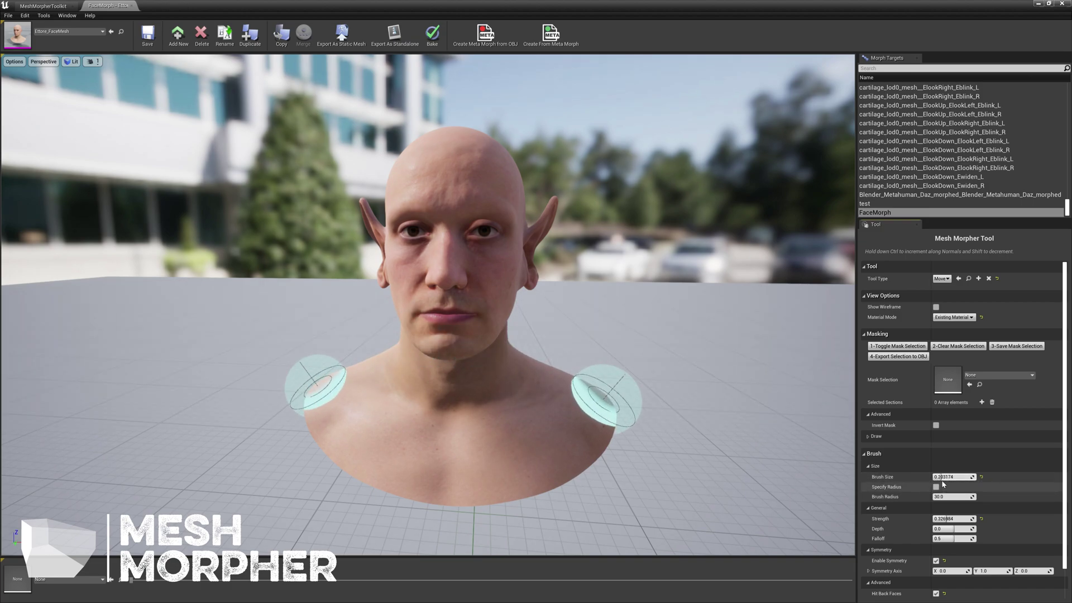
mouse_move(610, 418)
right_mouse_down()
mouse_move(610, 391)
mouse_move(611, 417)
right_mouse_up()
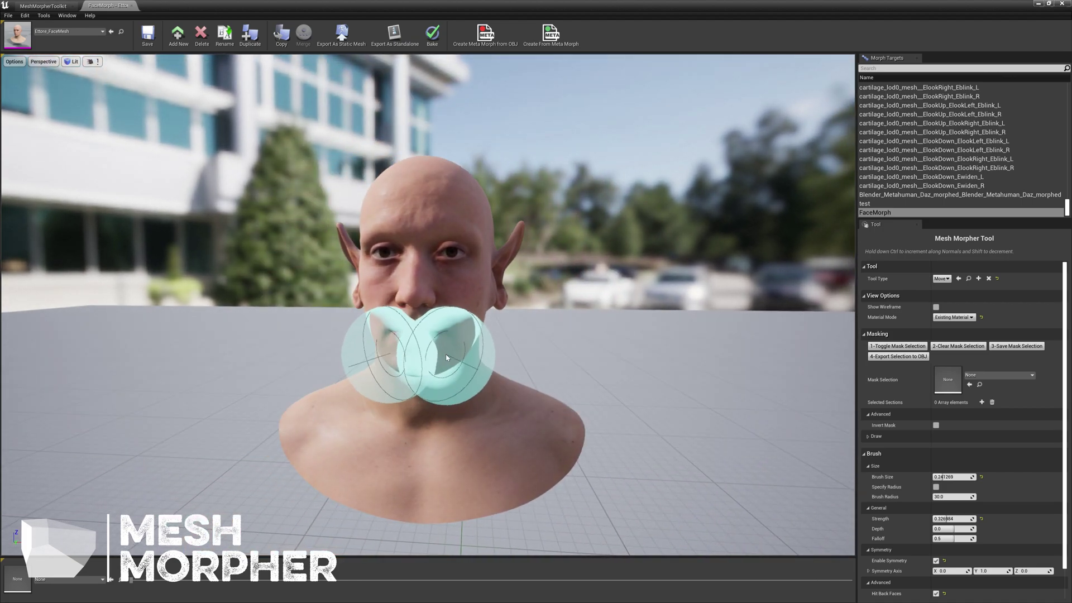
Reshape the mouth, chin and jaw symmetrically with the Move brush, widening the lower face
mouse_move(486, 353)
right_mouse_down()
mouse_move(368, 342)
mouse_move(455, 349)
mouse_move(458, 382)
mouse_move(448, 376)
right_mouse_up()
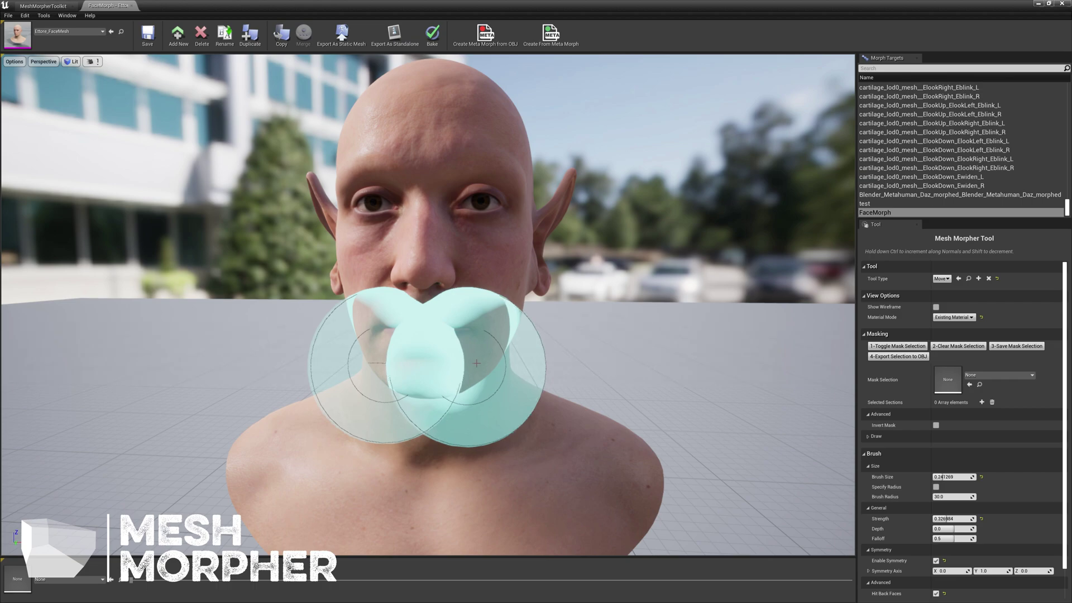
mouse_move(497, 362)
right_mouse_down()
mouse_move(486, 380)
mouse_move(408, 399)
mouse_move(358, 397)
mouse_move(425, 391)
mouse_move(369, 366)
right_mouse_up()
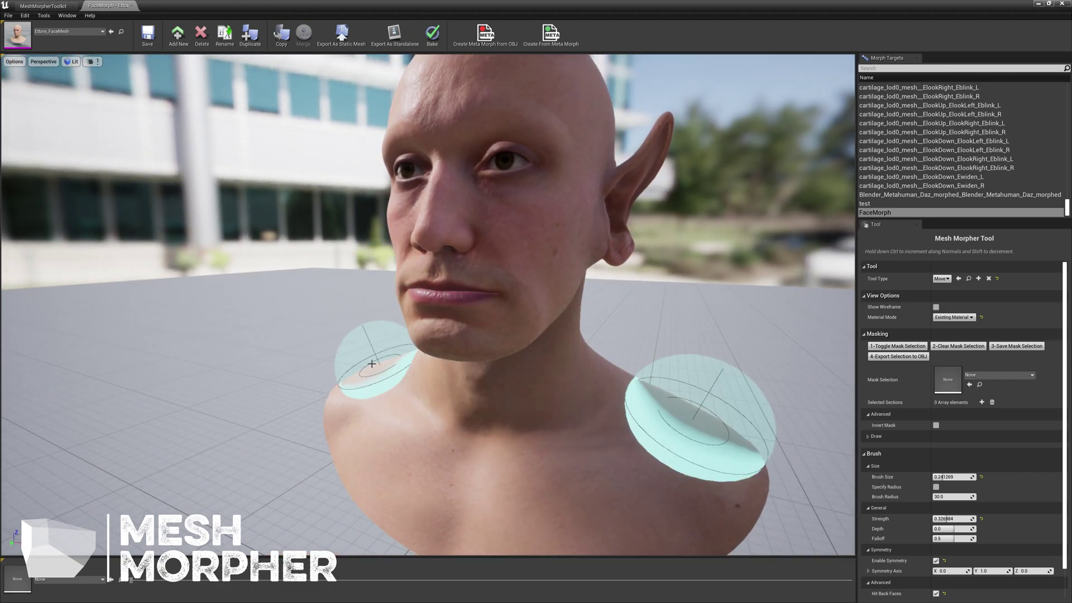
right_click_drag(439, 337, 390, 386)
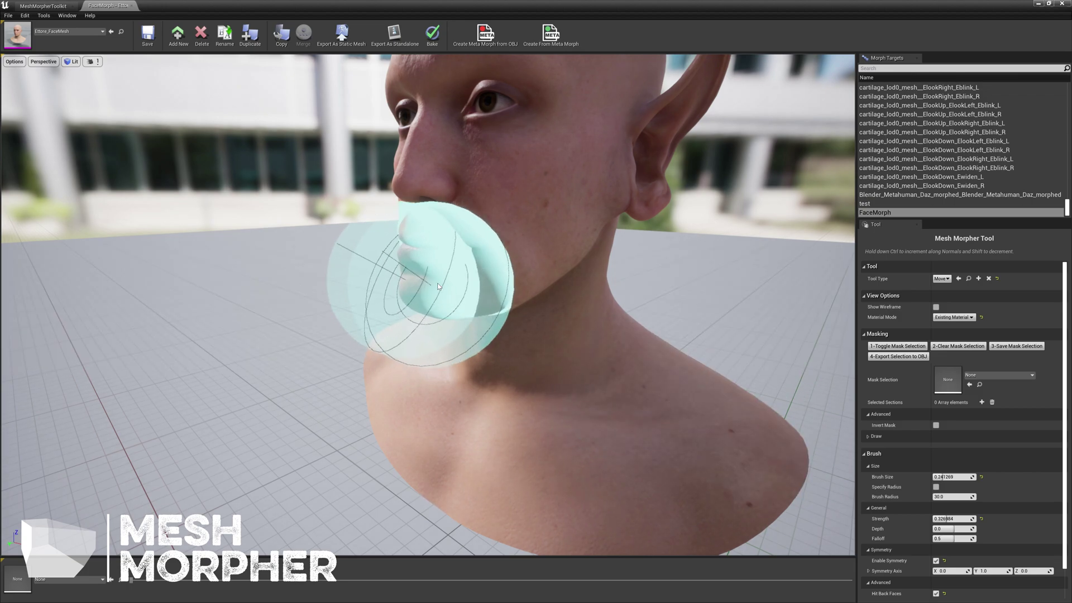
right_click_drag(436, 283, 437, 284)
scroll(430, 352, "down", 5)
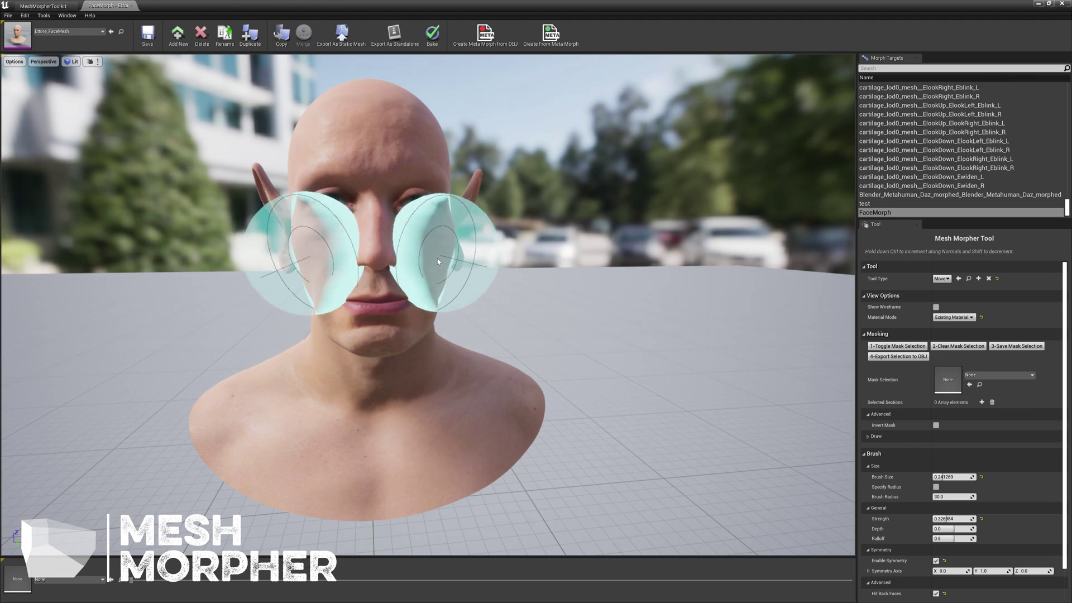
left_click_drag(379, 394, 279, 386, "alt")
mouse_move(463, 374)
right_mouse_down()
mouse_move(447, 374)
mouse_move(558, 363)
mouse_move(708, 420)
right_mouse_up()
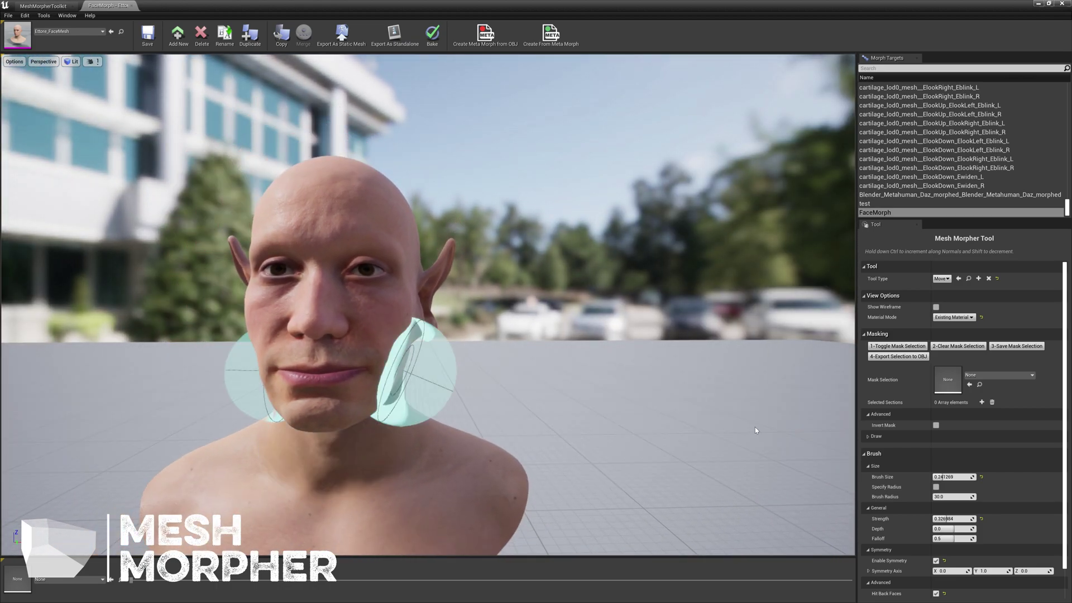
Reduce the Move brush size to about 0.11 and widen the nostrils symmetrically
left_click_drag(941, 476, 938, 477)
mouse_move(351, 373)
right_mouse_down()
mouse_move(385, 373)
mouse_move(411, 390)
right_mouse_up()
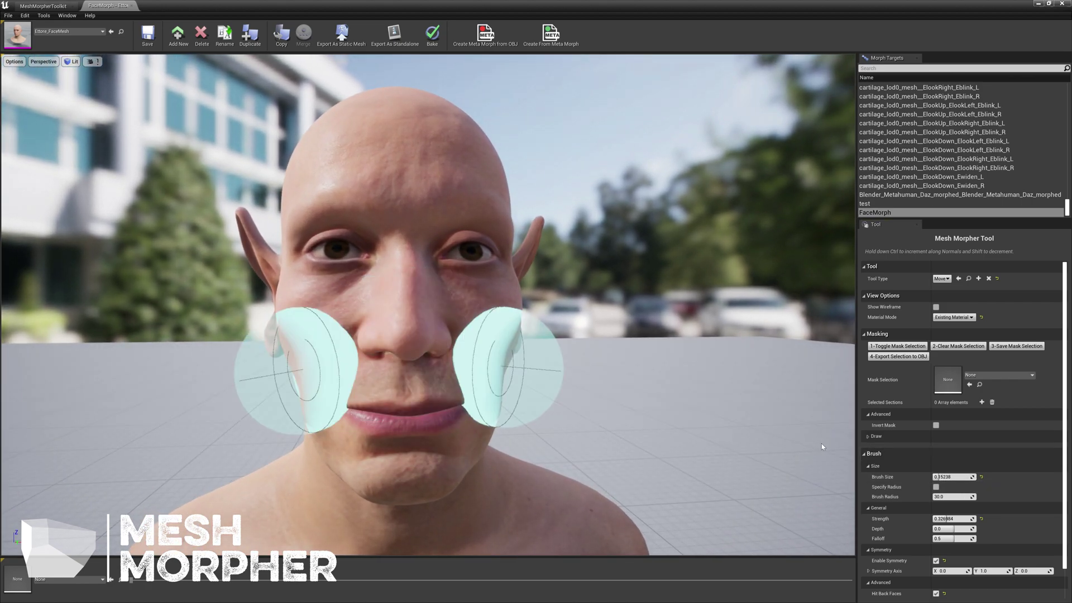
left_click_drag(938, 476, 936, 477)
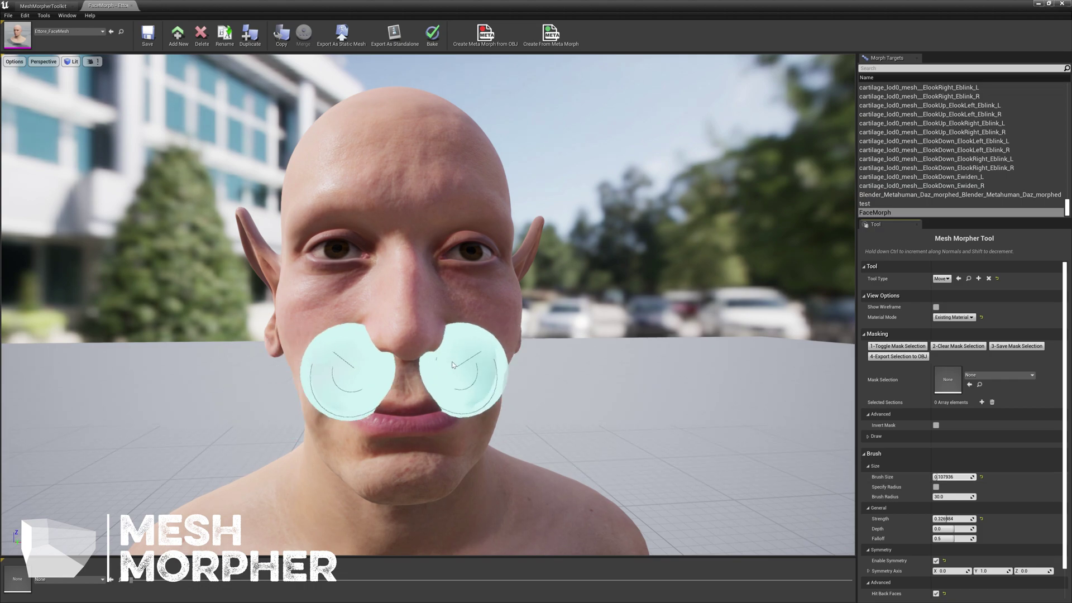
left_click_drag(460, 339, 464, 338)
right_click_drag(461, 395, 302, 385)
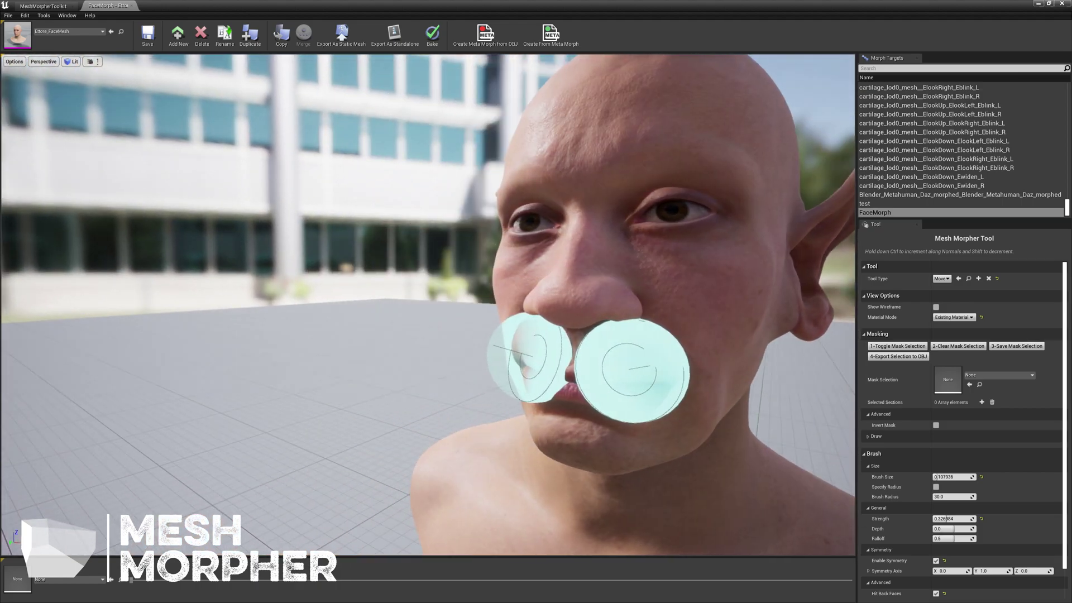
right_click_drag(398, 390, 452, 390)
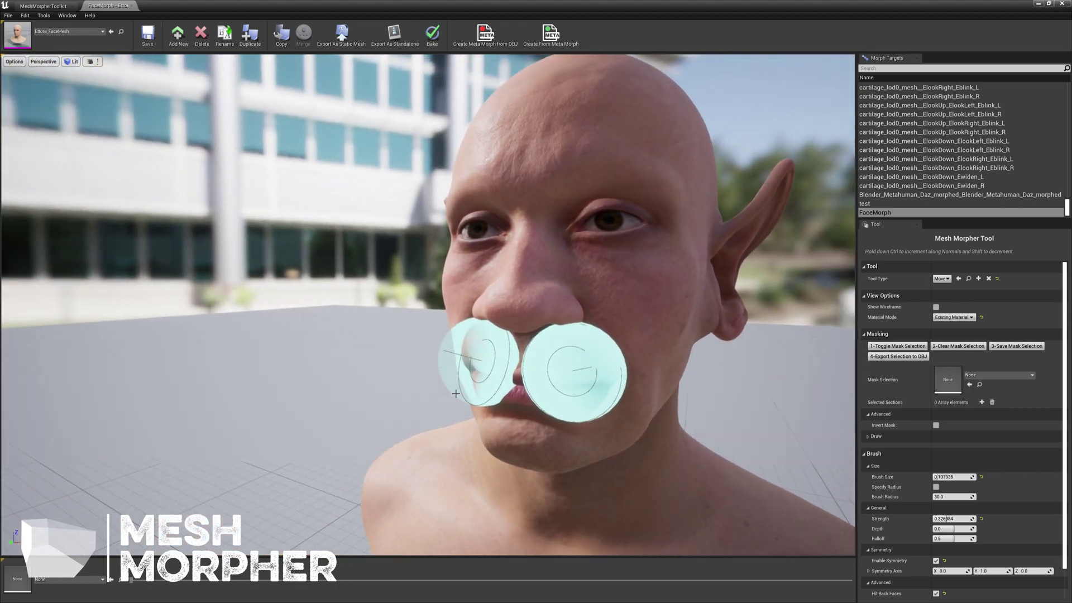
Disable brush symmetry and enlarge the nose into a longer, more bulbous shape with the Move brush
left_click(936, 561)
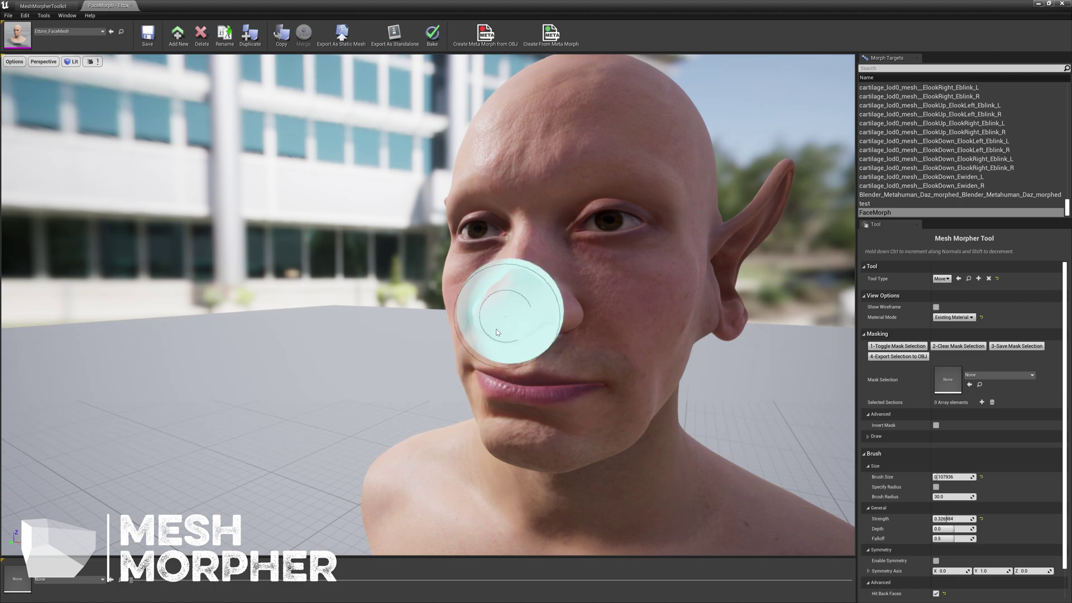
left_click_drag(624, 438, 736, 438, "alt")
right_click_drag(624, 437, 736, 438, "alt")
left_click_drag(625, 438, 708, 438, "alt")
left_click_drag(527, 366, 688, 442, "alt")
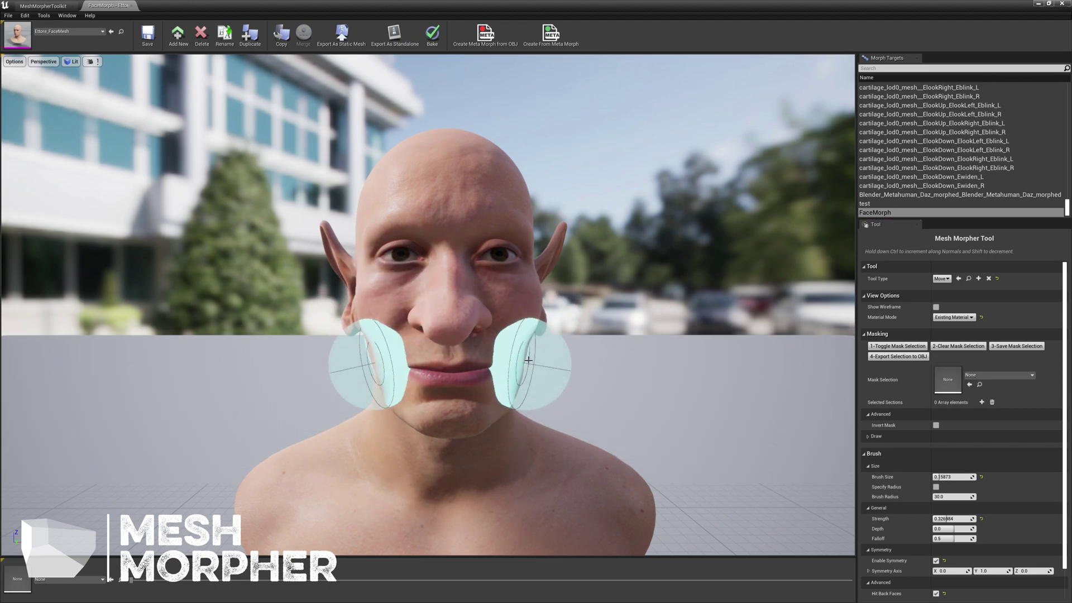
Reshape the cheeks and the sides of the mouth with symmetry enabled and a Move brush size of about 0.16
mouse_move(514, 364)
left_mouse_down("alt")
mouse_move(509, 330)
mouse_move(519, 331)
left_mouse_up("alt")
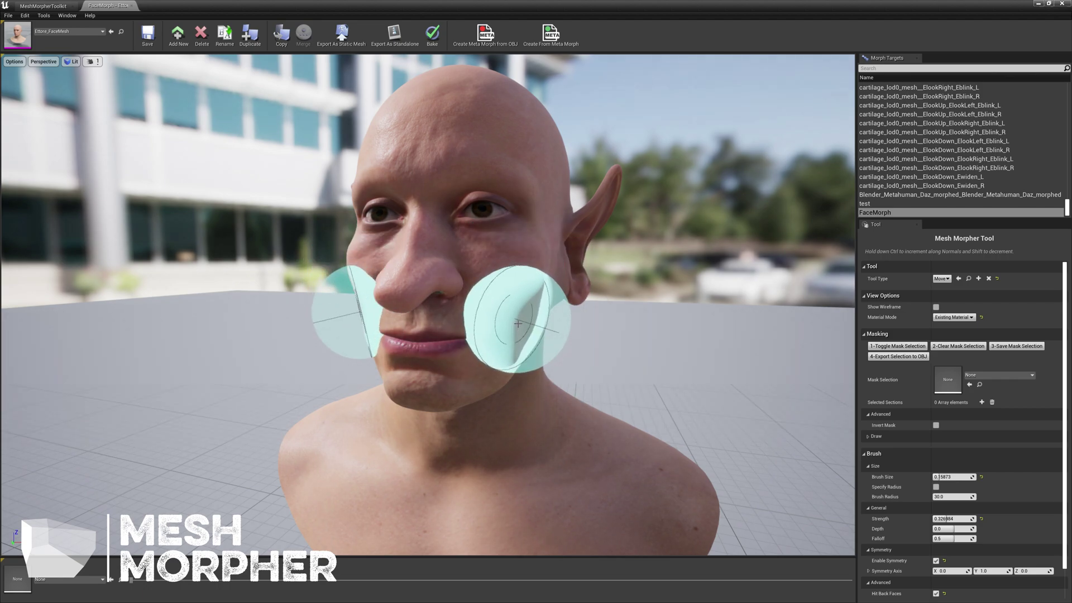
left_click_drag(530, 370, 608, 363, "alt")
scroll(516, 331, "down", 4)
right_click_drag(546, 356, 532, 373)
left_click_drag(511, 331, 446, 329, "alt")
scroll(496, 316, "up", 3)
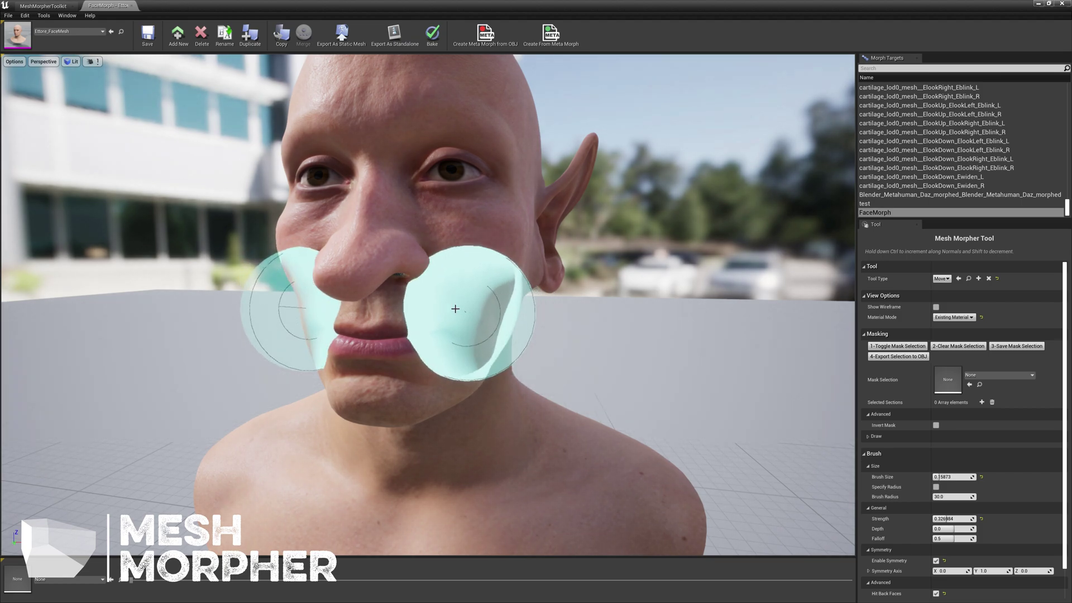
mouse_move(492, 447)
right_mouse_down()
mouse_move(581, 433)
mouse_move(491, 438)
right_mouse_up()
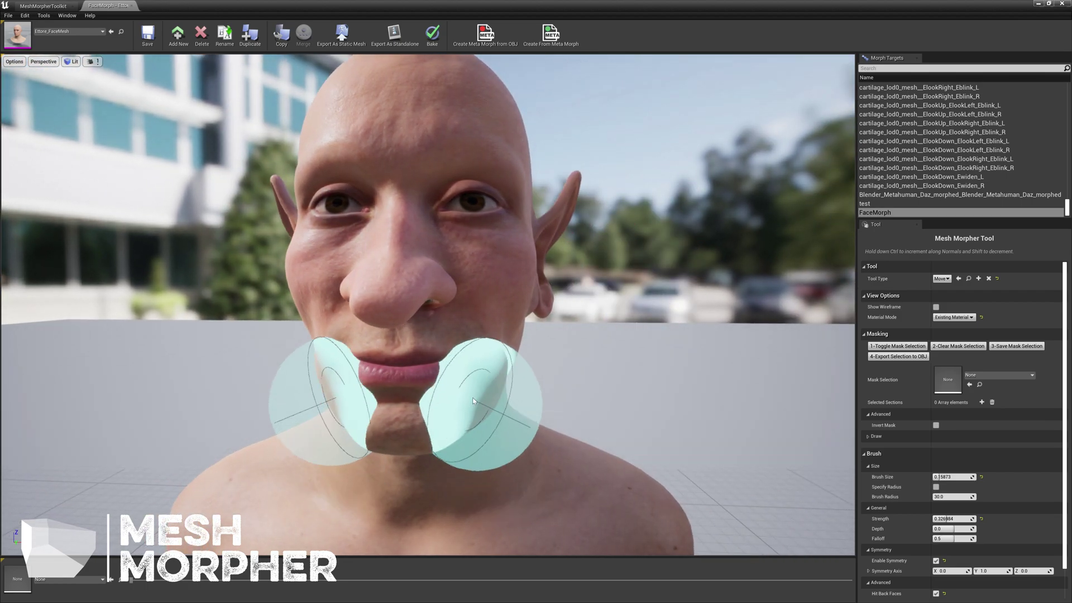
Hollow the cheeks below the cheekbones and refine the jawline symmetrically with the Move brush
right_click_drag(447, 503, 346, 513)
right_click_drag(346, 436, 435, 422)
right_click_drag(322, 402, 385, 408)
right_click_drag(384, 329, 455, 278)
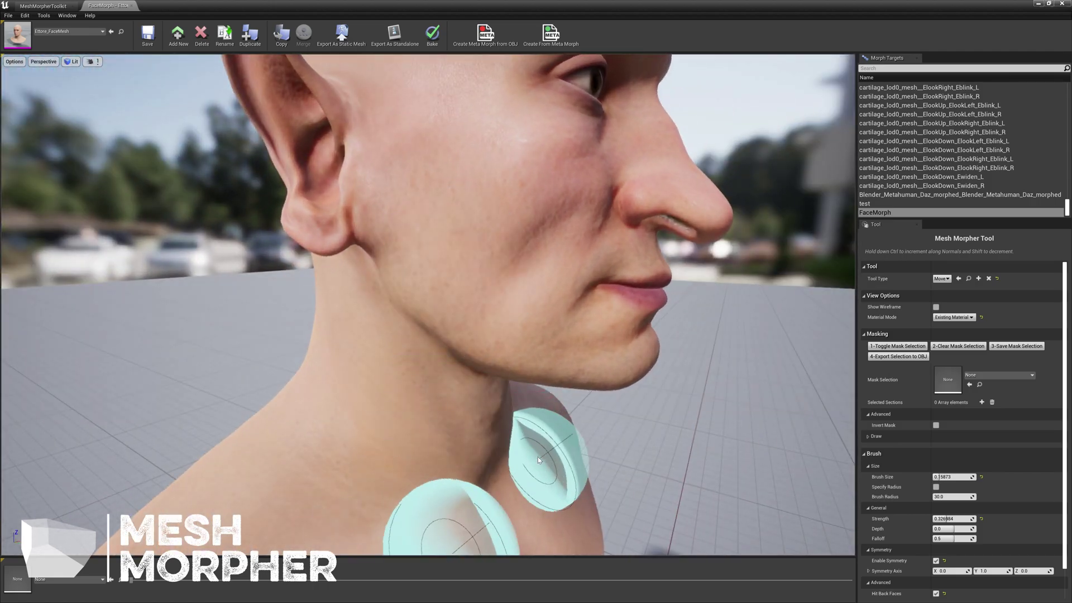
mouse_move(530, 300)
right_mouse_down()
mouse_move(478, 339)
mouse_move(391, 340)
mouse_move(379, 390)
mouse_move(424, 234)
mouse_move(425, 402)
right_mouse_up()
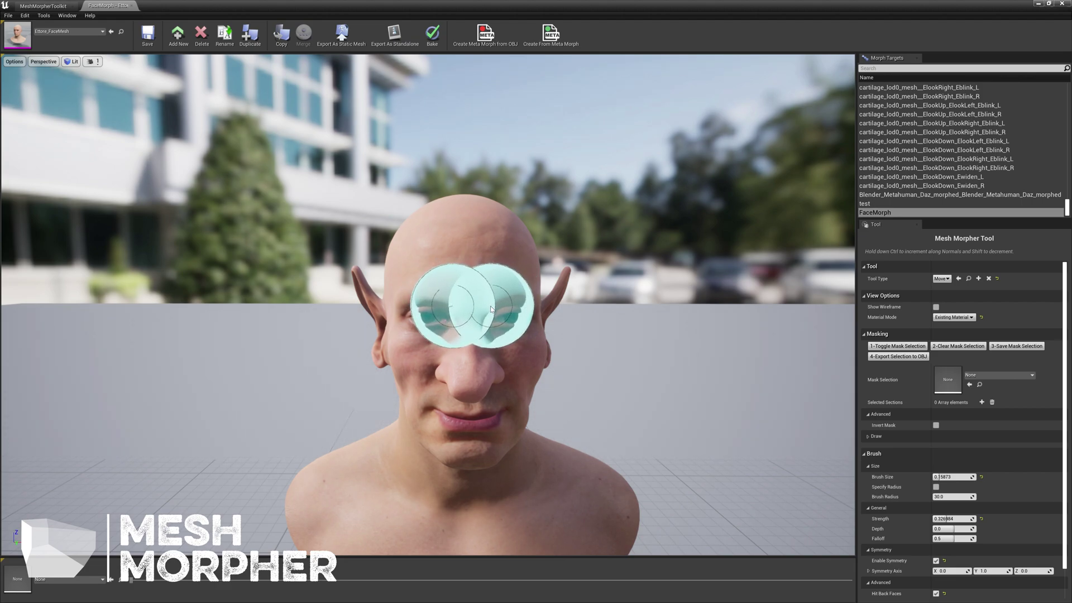
Reshape the brow and the area around the eyes symmetrically with the Move brush
scroll(467, 491, "up", 2)
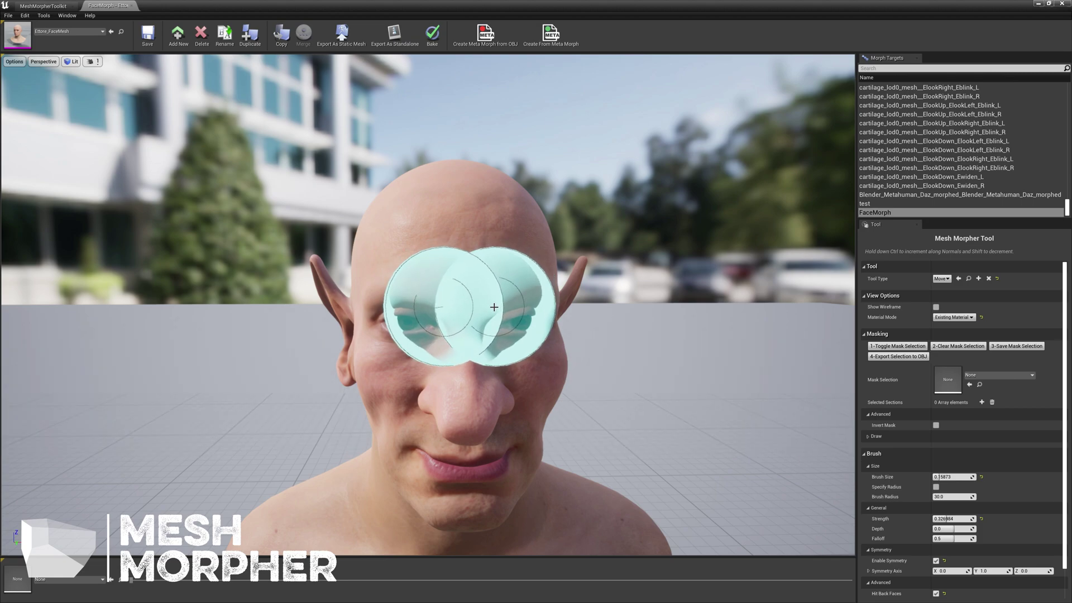
right_click_drag(565, 510, 531, 502)
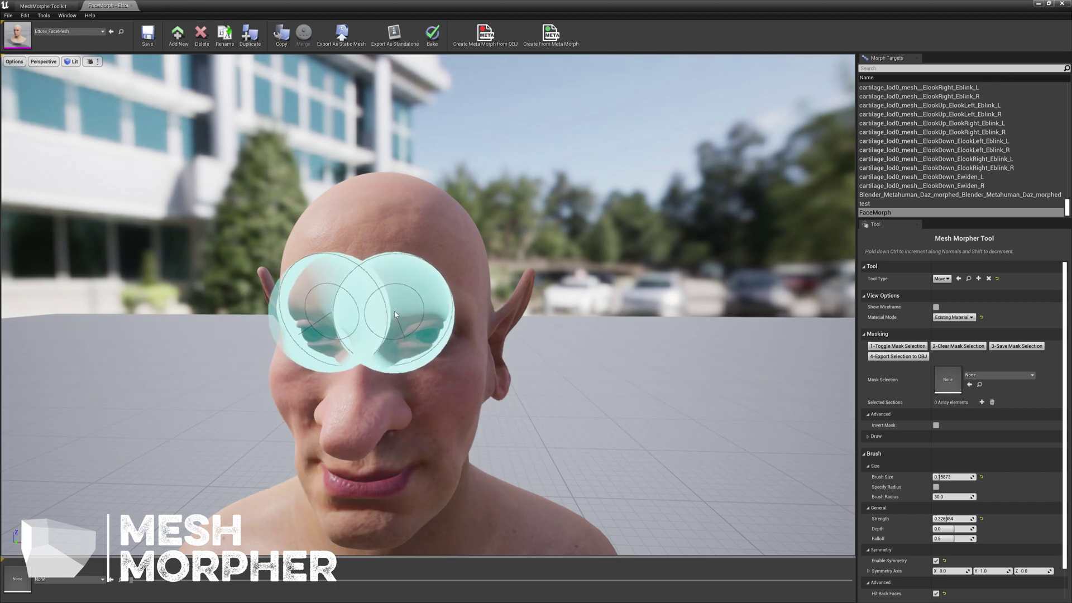
left_click_drag(560, 491, 391, 510, "alt")
right_click_drag(473, 283, 313, 256)
Adjust the chin and the lower cheeks symmetrically with the Move brush
mouse_move(428, 305)
right_mouse_down()
mouse_move(531, 301)
mouse_move(564, 318)
mouse_move(519, 346)
mouse_move(485, 301)
mouse_move(547, 291)
mouse_move(553, 273)
right_mouse_up()
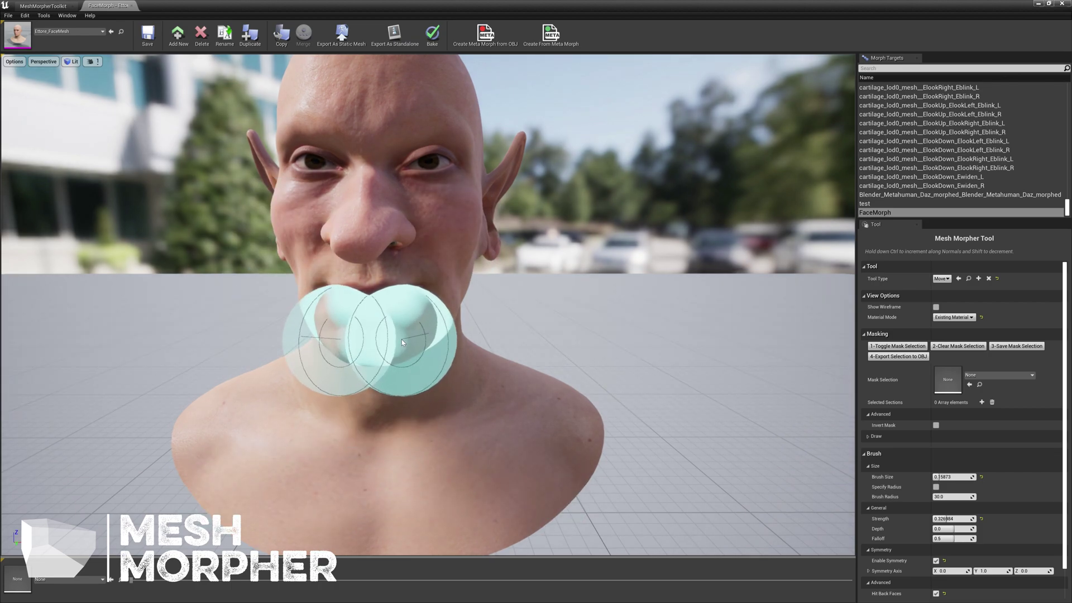
mouse_move(416, 340)
right_mouse_down()
mouse_move(476, 339)
mouse_move(461, 327)
right_mouse_up()
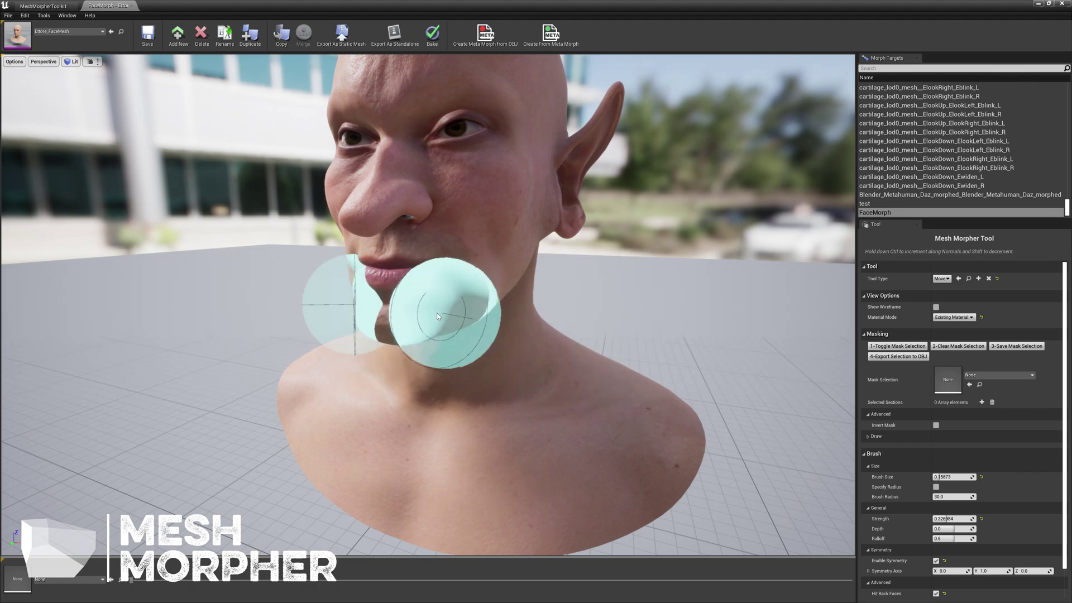
mouse_move(525, 317)
right_mouse_down()
mouse_move(620, 287)
mouse_move(560, 314)
right_mouse_up()
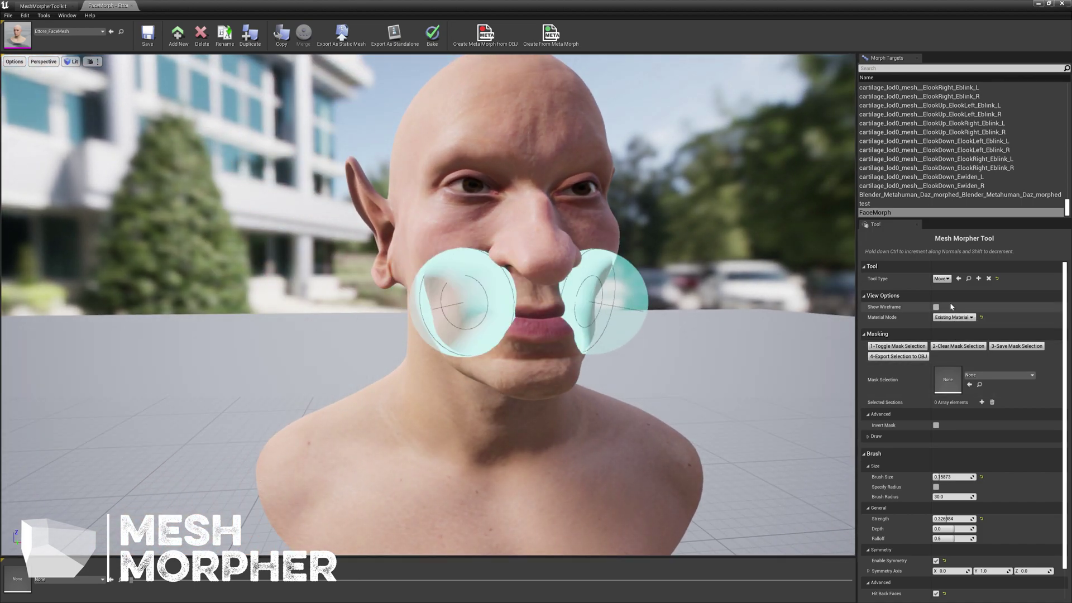
Switch to the Smooth tool and smooth the chin and lower face with symmetry enabled
left_click(946, 279)
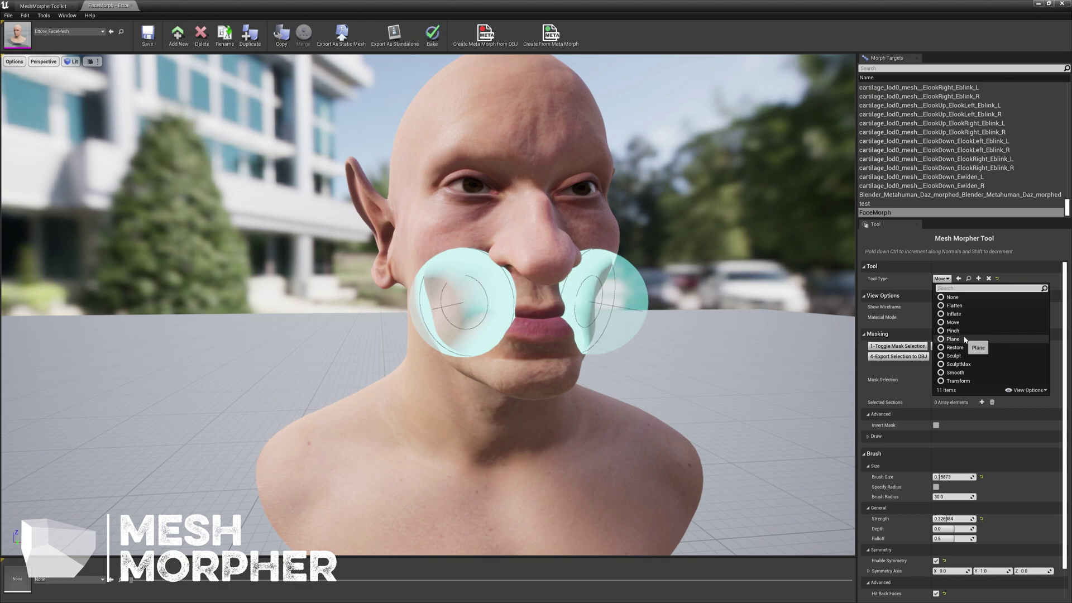
left_click(956, 372)
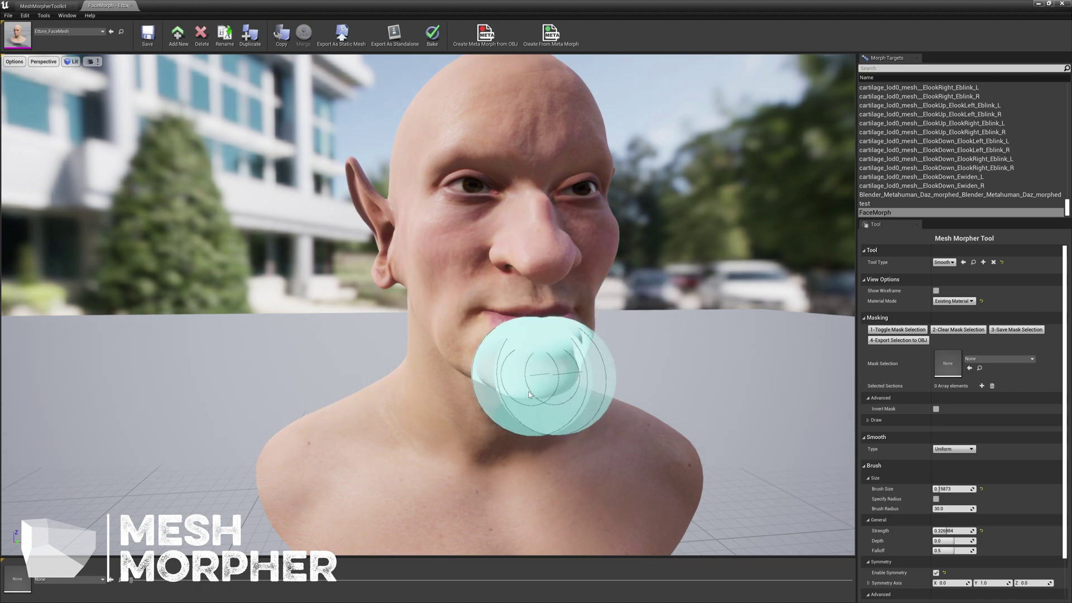
mouse_move(718, 425)
left_mouse_down("alt")
mouse_move(391, 425)
mouse_move(558, 424)
mouse_move(425, 424)
mouse_move(581, 363)
mouse_move(581, 496)
mouse_move(575, 430)
mouse_move(564, 497)
mouse_move(619, 357)
mouse_move(580, 385)
mouse_move(553, 386)
left_mouse_up("alt")
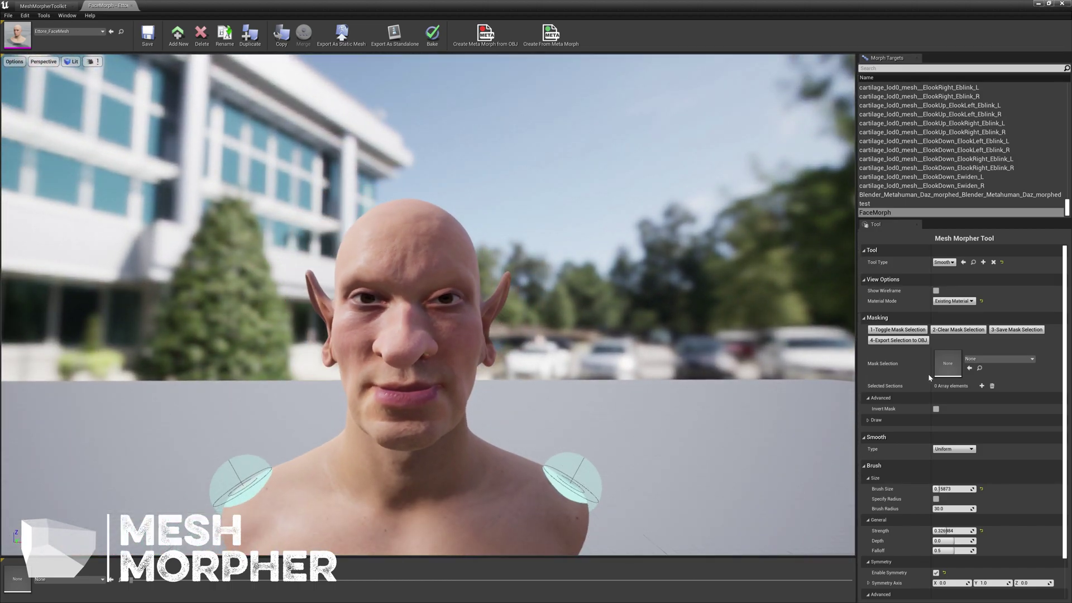
Add six entries to the mask's selected sections and set them to 3, 4, 5, 6, 7 and 8
left_click(982, 386)
left_click(984, 386)
left_click(984, 386)
left_click(984, 385)
left_click(983, 385)
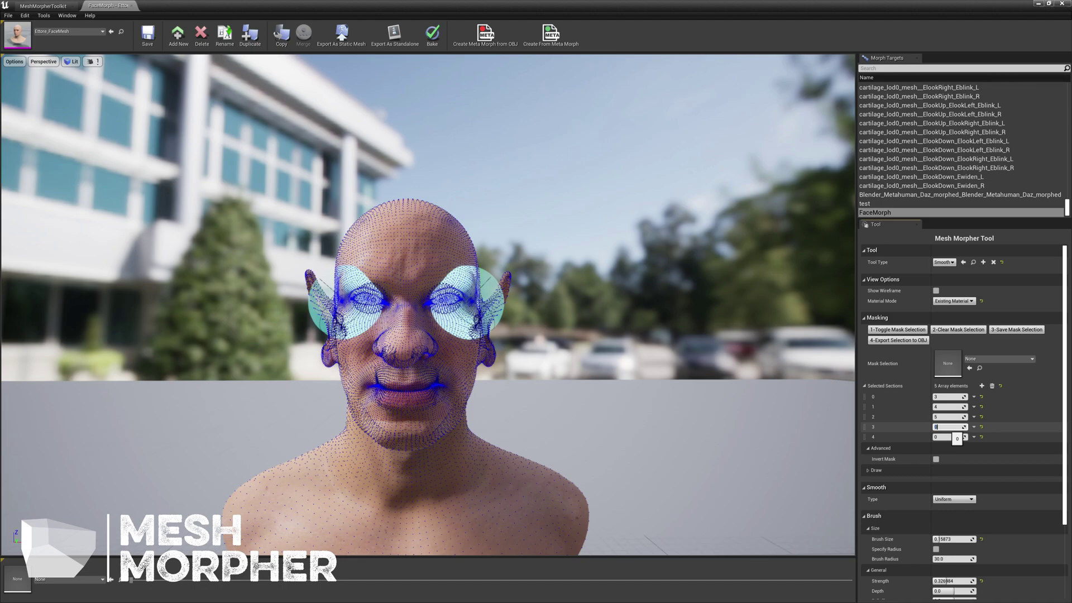
left_click(981, 385)
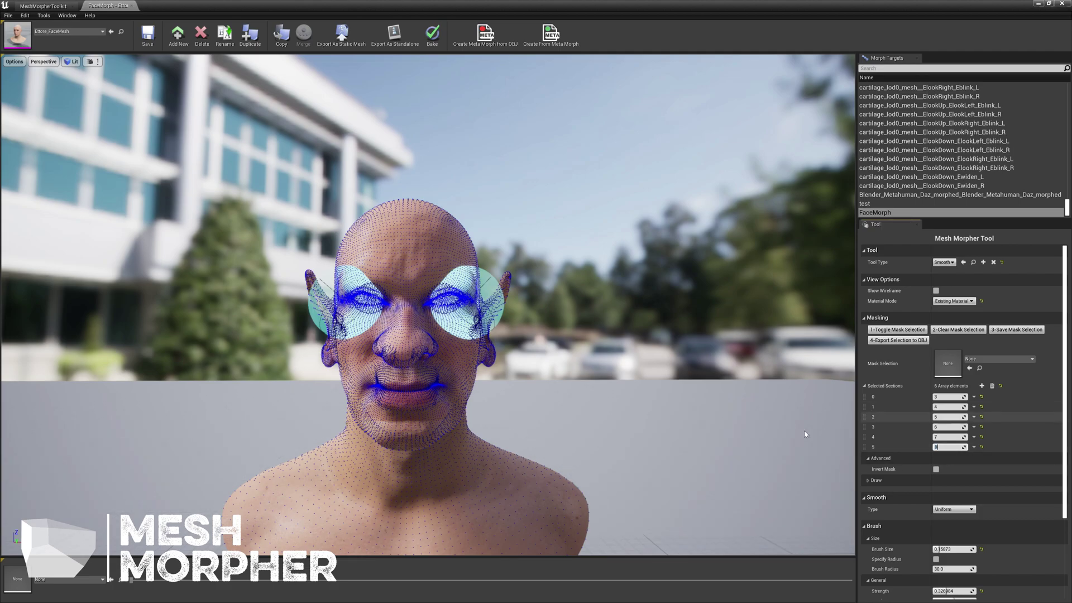
Remove section 6 from the mask's selected sections and inspect the masked eyes from several angles
mouse_move(668, 374)
right_mouse_down()
mouse_move(480, 380)
mouse_move(665, 379)
mouse_move(666, 268)
mouse_move(665, 379)
right_mouse_up()
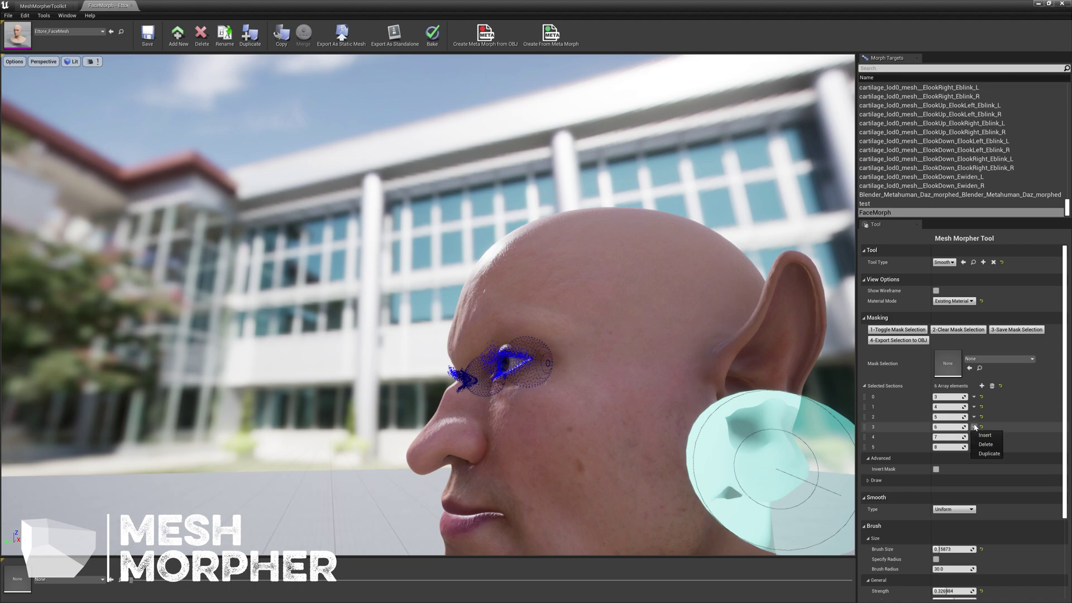
left_click(984, 446)
left_click_drag(761, 430, 877, 430, "alt")
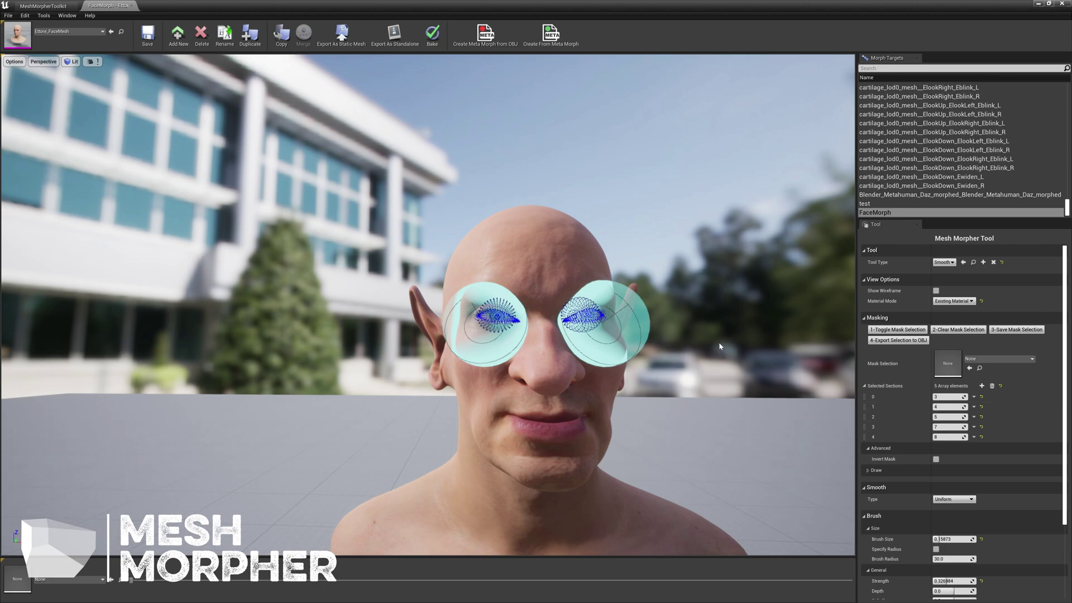
mouse_move(706, 324)
right_mouse_down()
mouse_move(594, 324)
mouse_move(639, 327)
mouse_move(584, 343)
mouse_move(700, 322)
right_mouse_up()
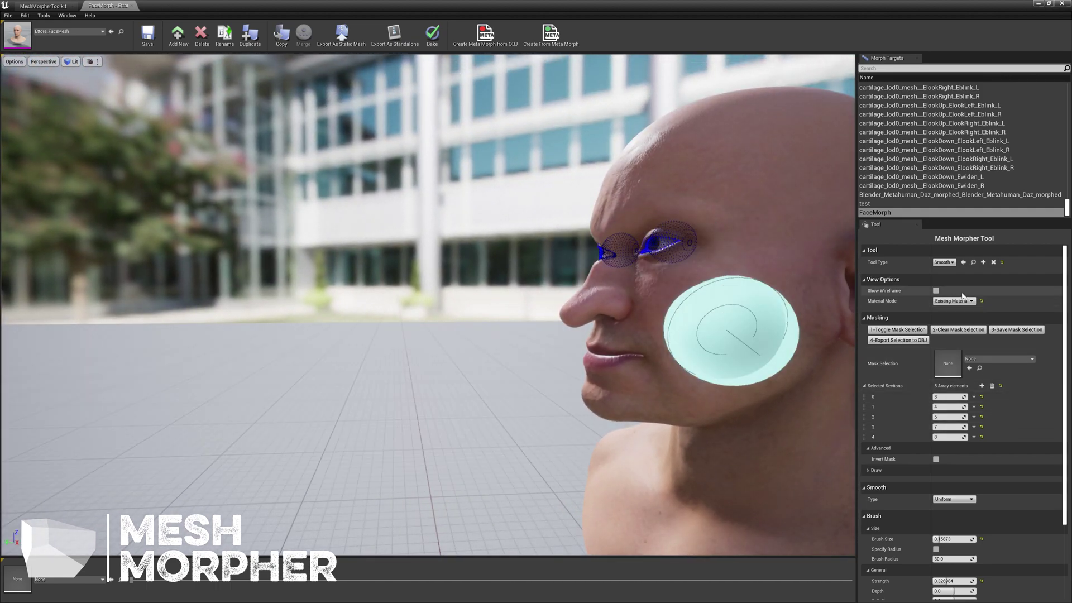
Shift the masked eye sections about 0.225 along Y with the Transform tool and clear the mask selection
left_click(944, 262)
left_click(967, 366)
right_click_drag(780, 378, 579, 488)
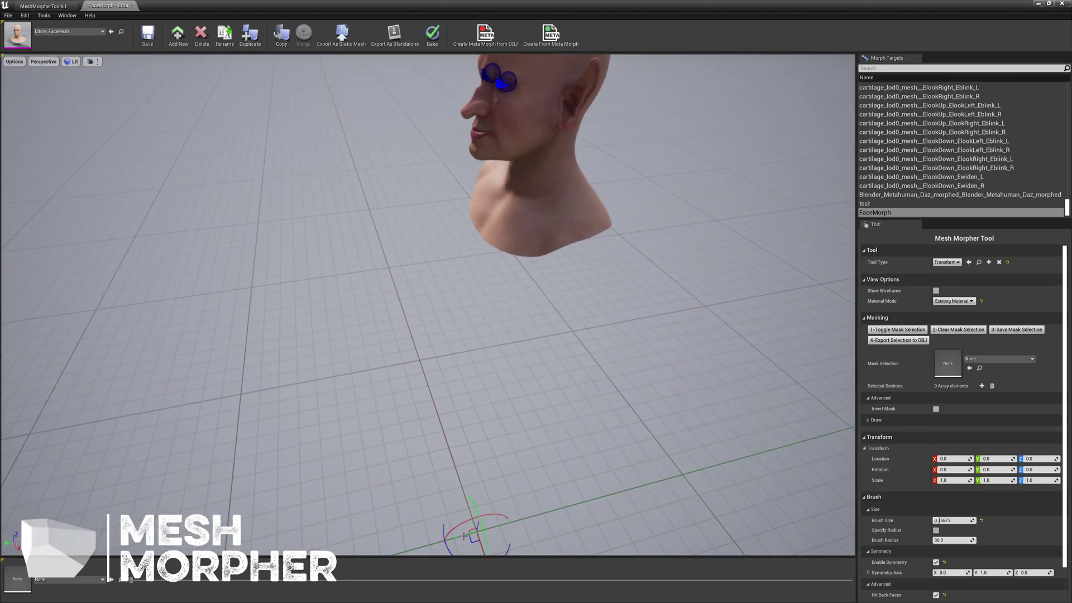
right_click_drag(579, 487, 807, 362)
right_click_drag(489, 435, 578, 285)
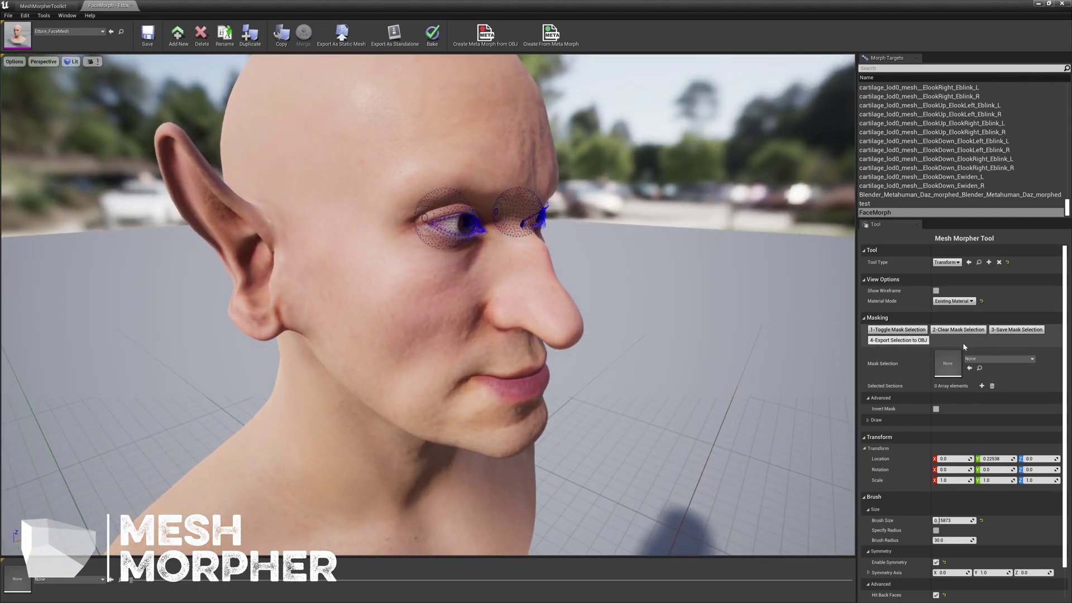
right_click_drag(663, 431, 402, 430)
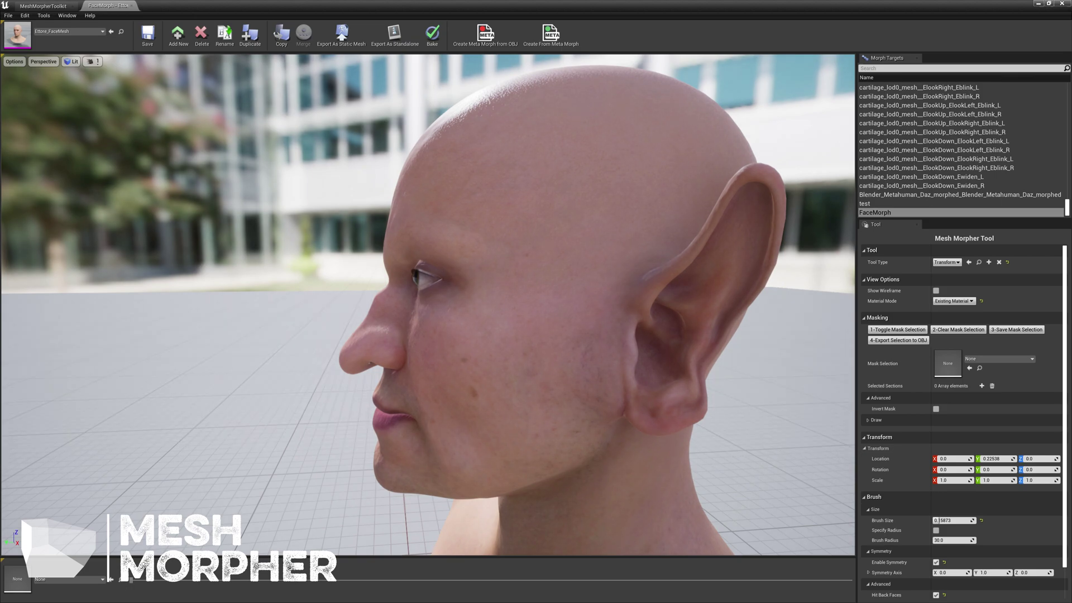
right_click_drag(670, 335, 838, 327)
Switch to the Move tool, disable brush symmetry and adjust the nose bridge
left_click(948, 262)
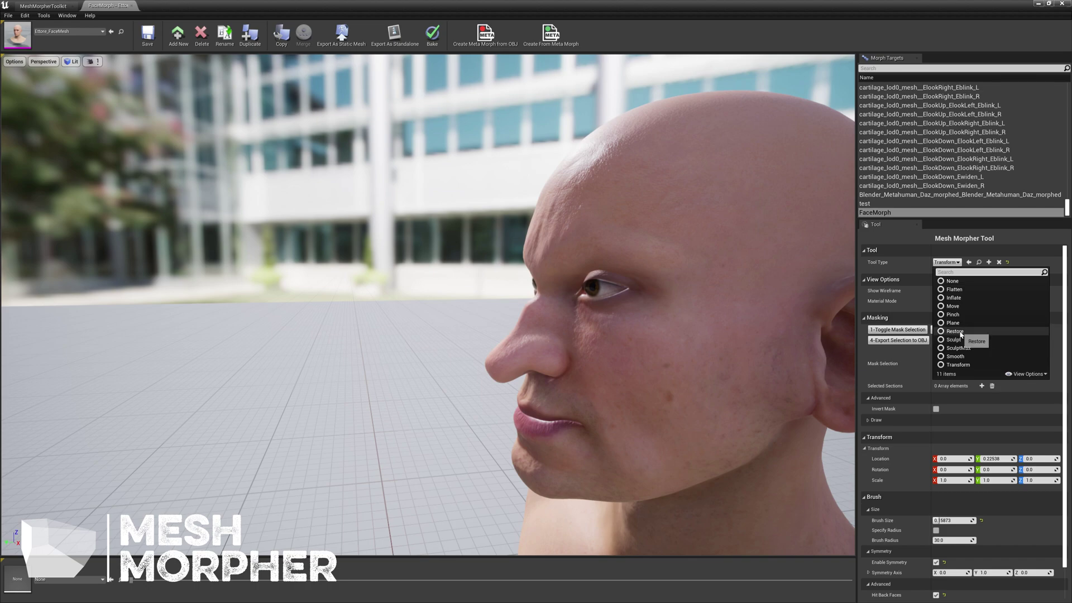
left_click(953, 306)
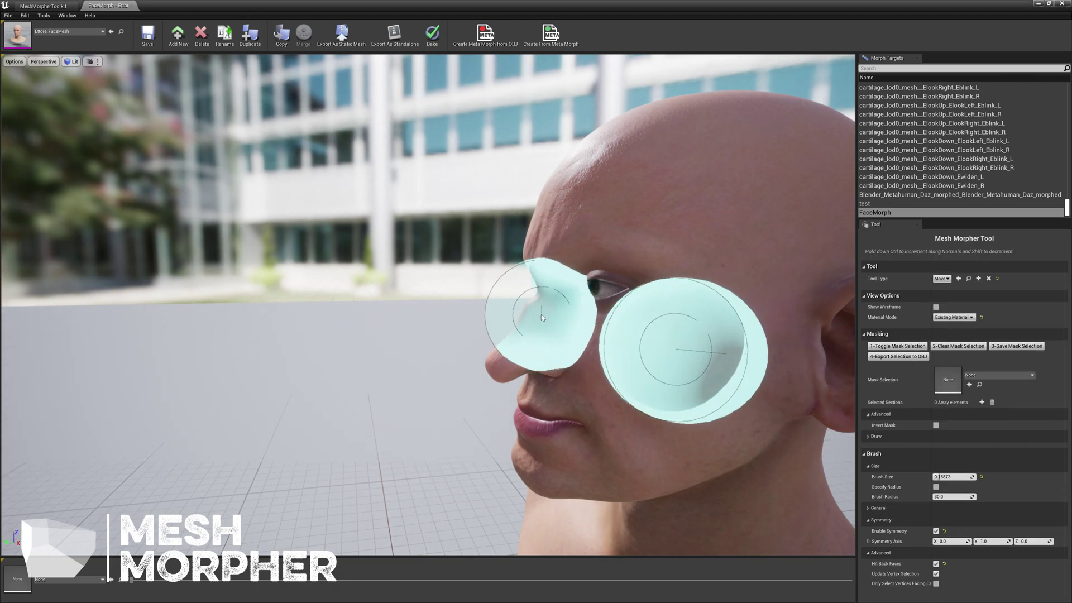
left_click(936, 531)
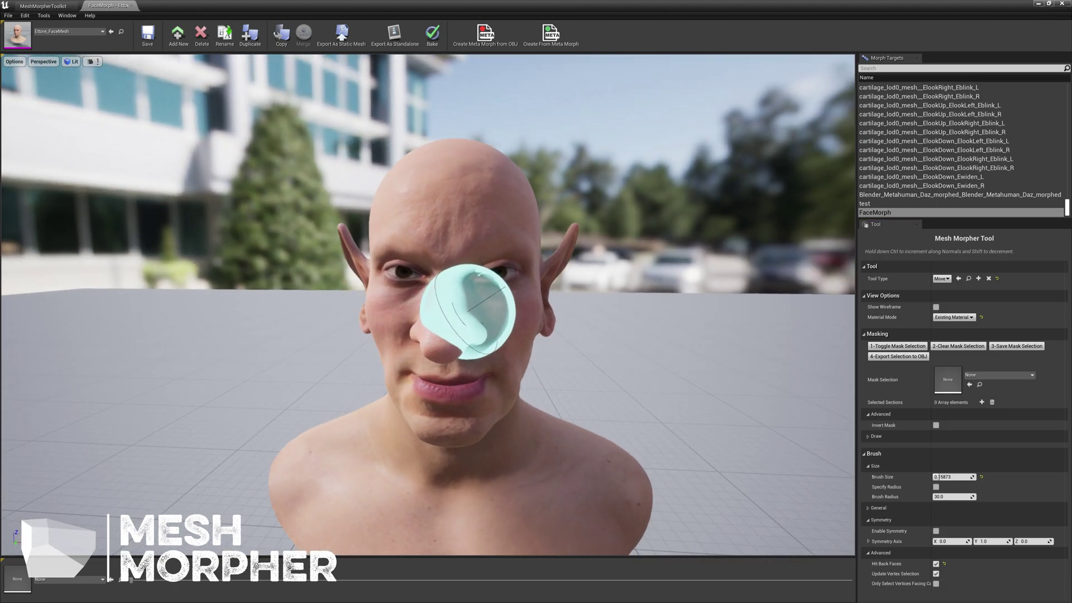
left_click_drag(467, 311, 517, 307, "alt")
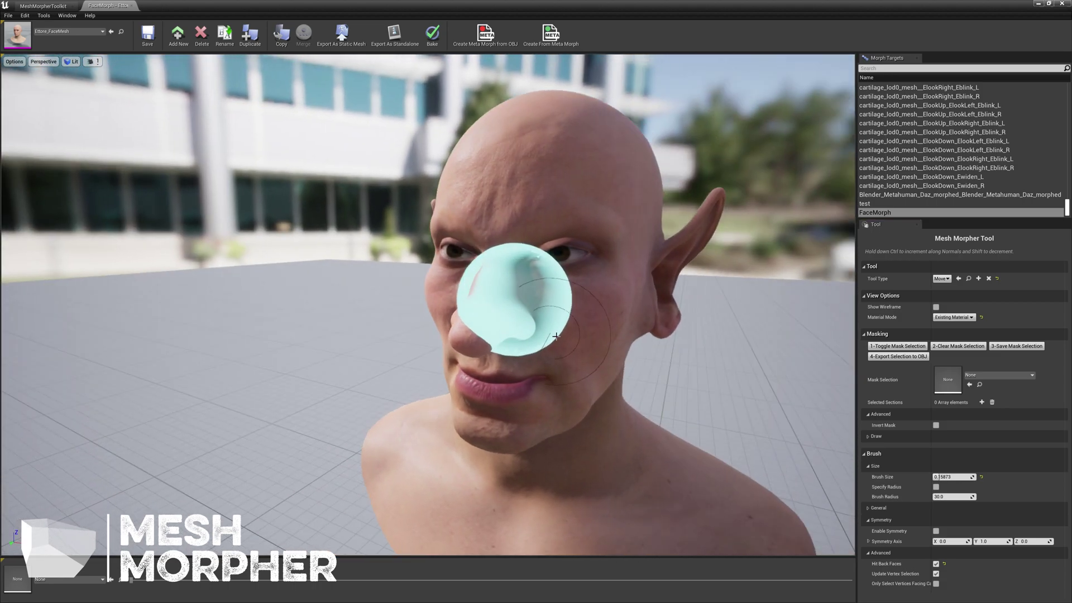
Undo the last nose stroke, and try and discard another Move stroke across the nose bridge
key("ctrl+z")
mouse_move(483, 277)
left_mouse_down()
mouse_move(478, 264)
mouse_move(480, 277)
mouse_move(471, 273)
mouse_move(528, 325)
left_mouse_up()
key("ctrl+z")
mouse_move(586, 383)
left_mouse_down("alt")
mouse_move(567, 411)
mouse_move(458, 441)
mouse_move(681, 368)
mouse_move(648, 371)
left_mouse_up("alt")
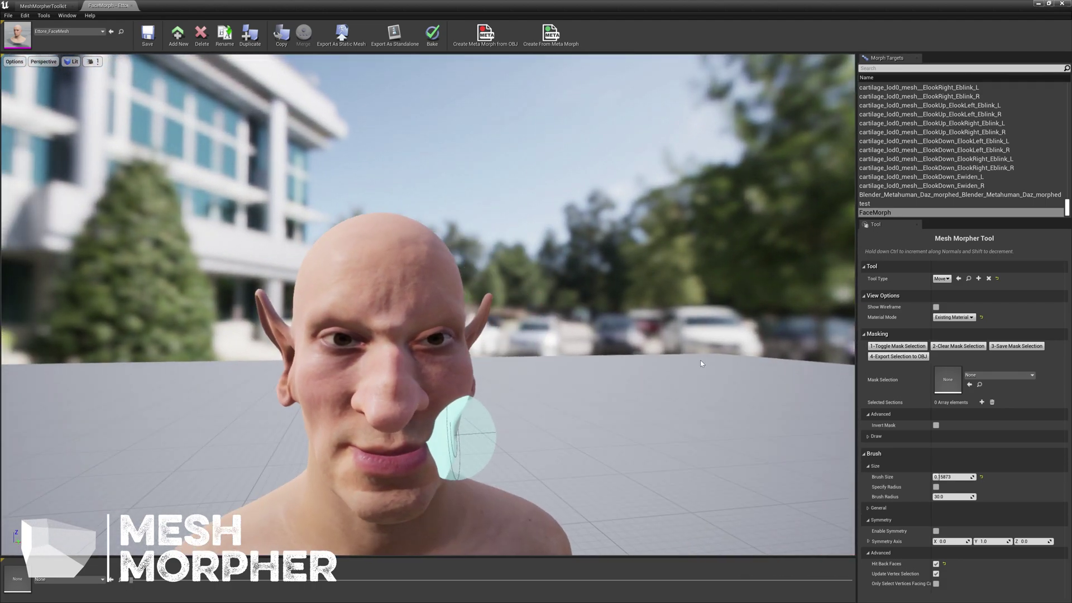
Switch to the Smooth tool and smooth the brow between the eyes with symmetry disabled
left_click(941, 279)
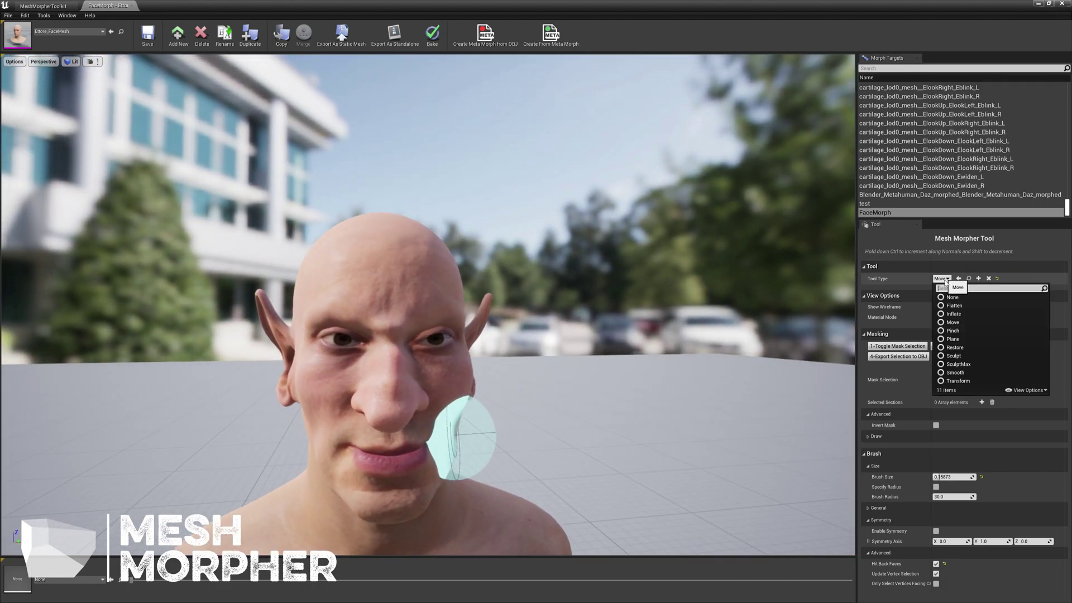
left_click(956, 372)
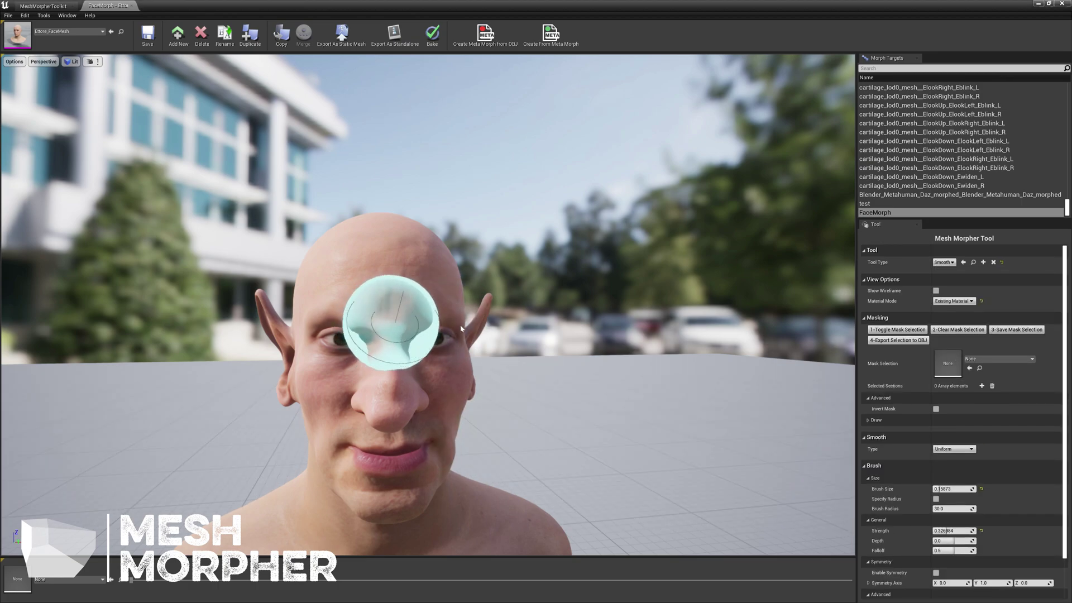
left_click_drag(391, 324, 480, 325)
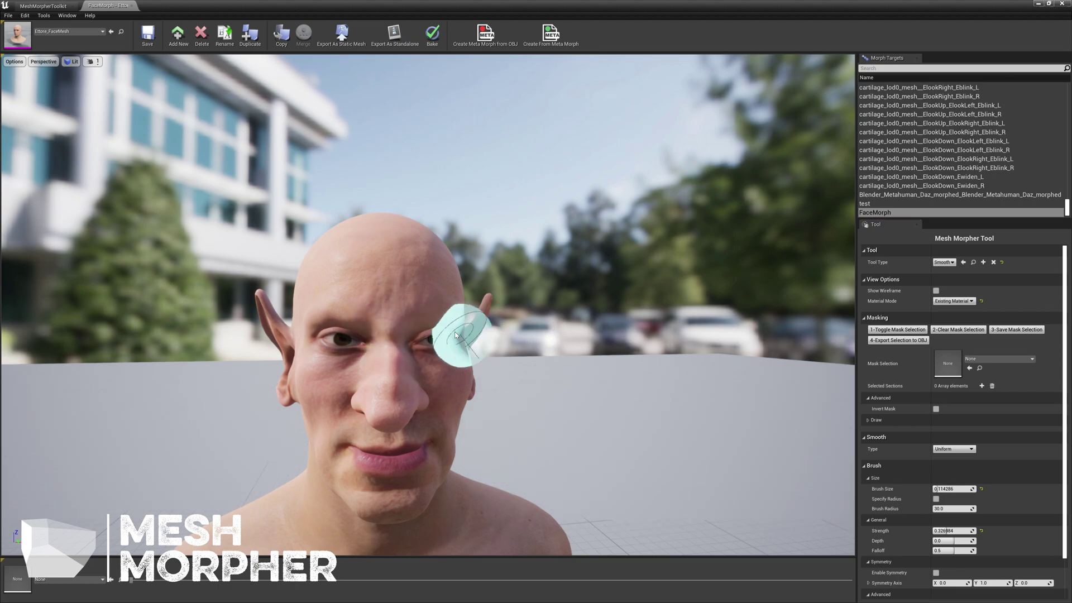
Switch to the Move tool, set the brush size to about 0.114, enable symmetry and reshape the mouth corners
right_click_drag(591, 477, 562, 425)
left_click_drag(501, 303, 573, 348, "alt")
left_click_drag(553, 391, 483, 438, "alt")
scroll(483, 437, "down", 3)
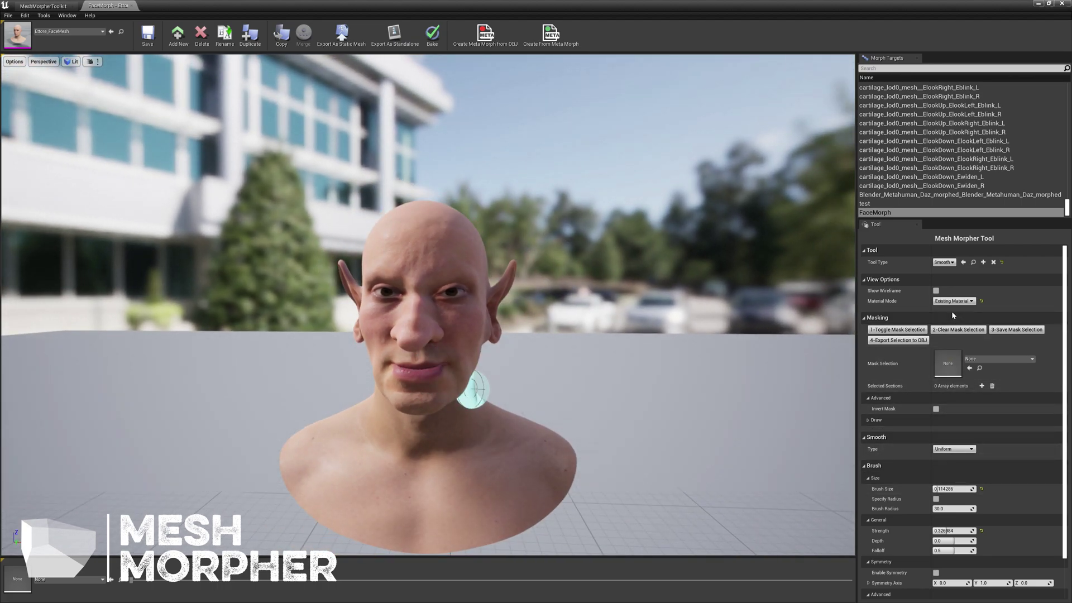
left_click(943, 262)
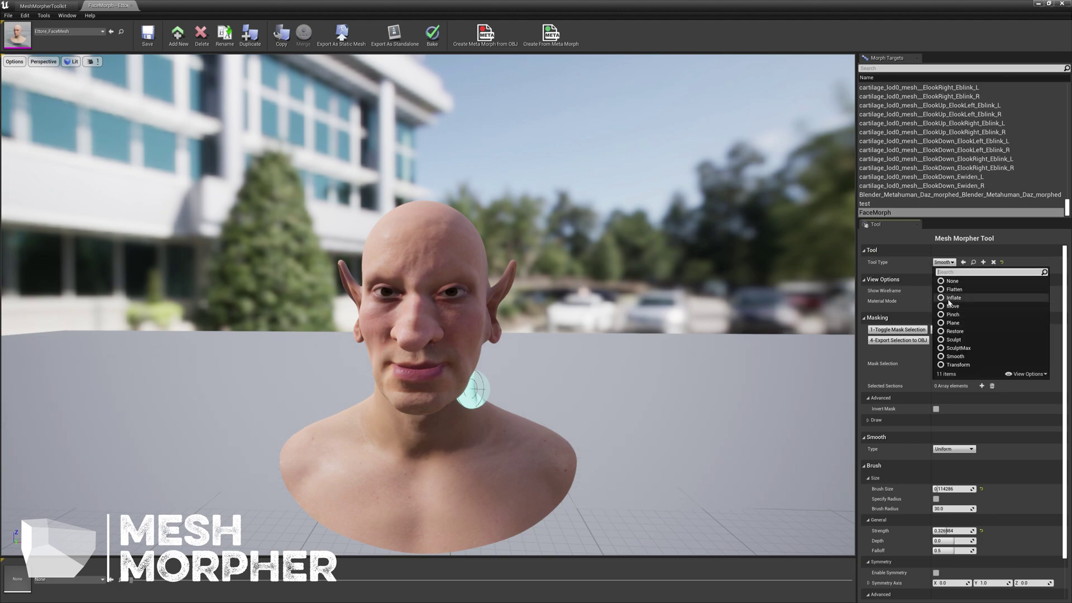
left_click(953, 306)
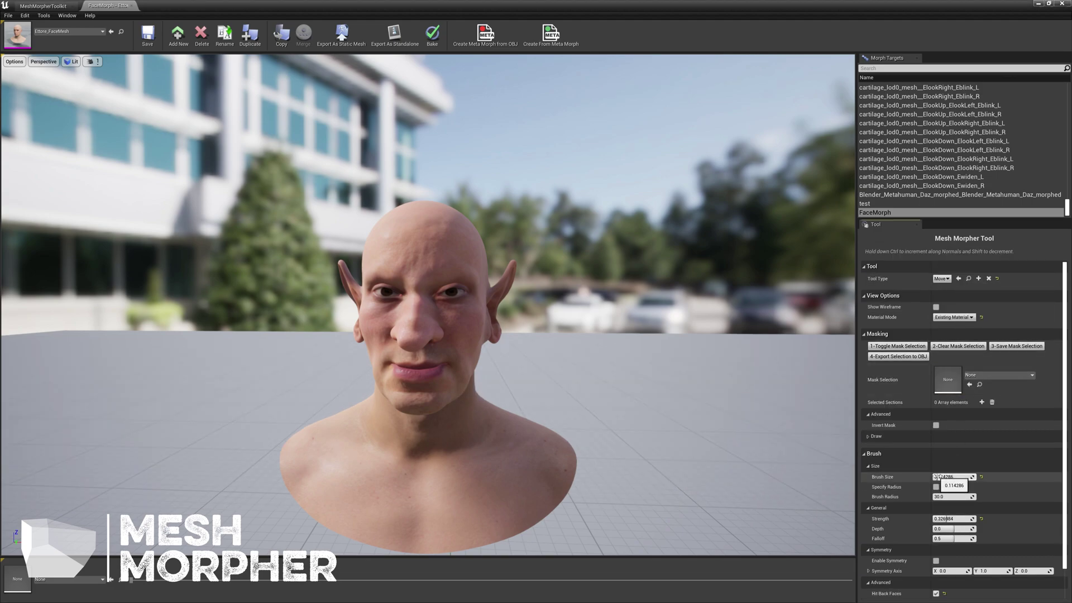
left_click_drag(944, 476, 947, 477)
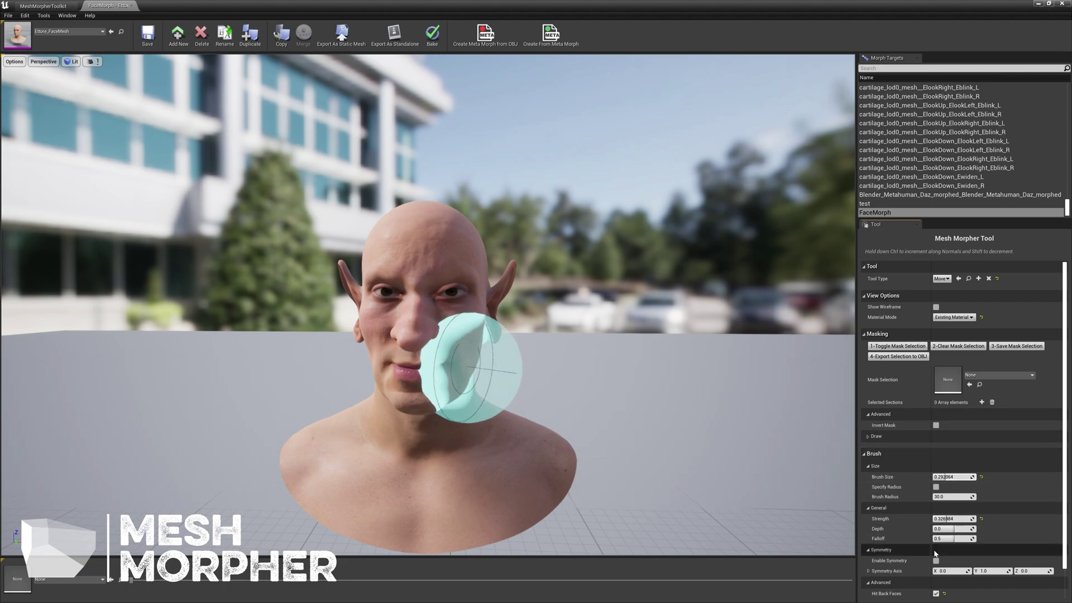
left_click_drag(942, 478, 936, 477)
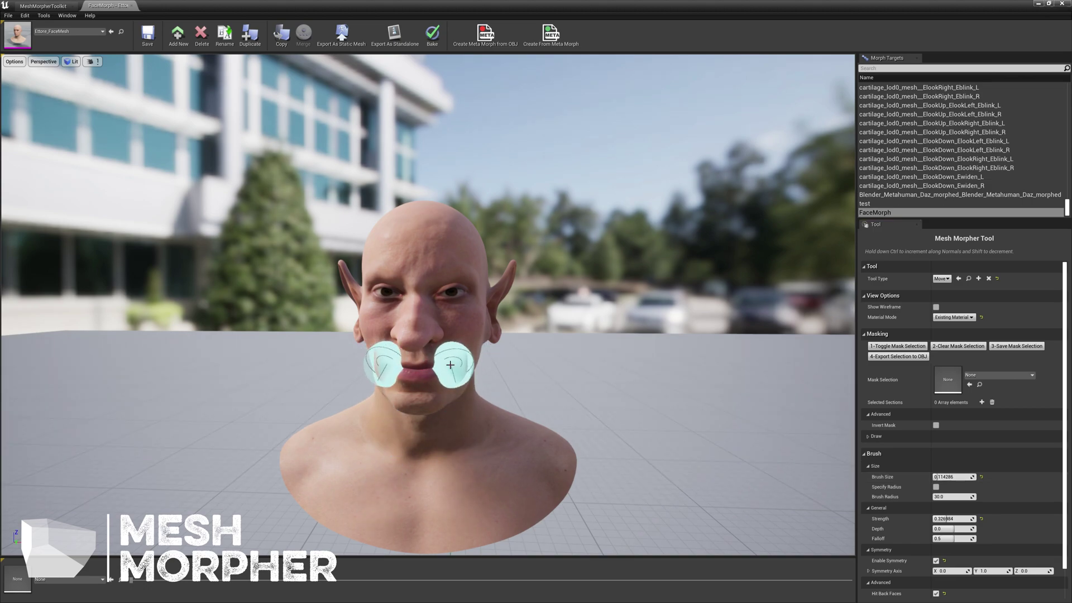
scroll(495, 431, "up", 5)
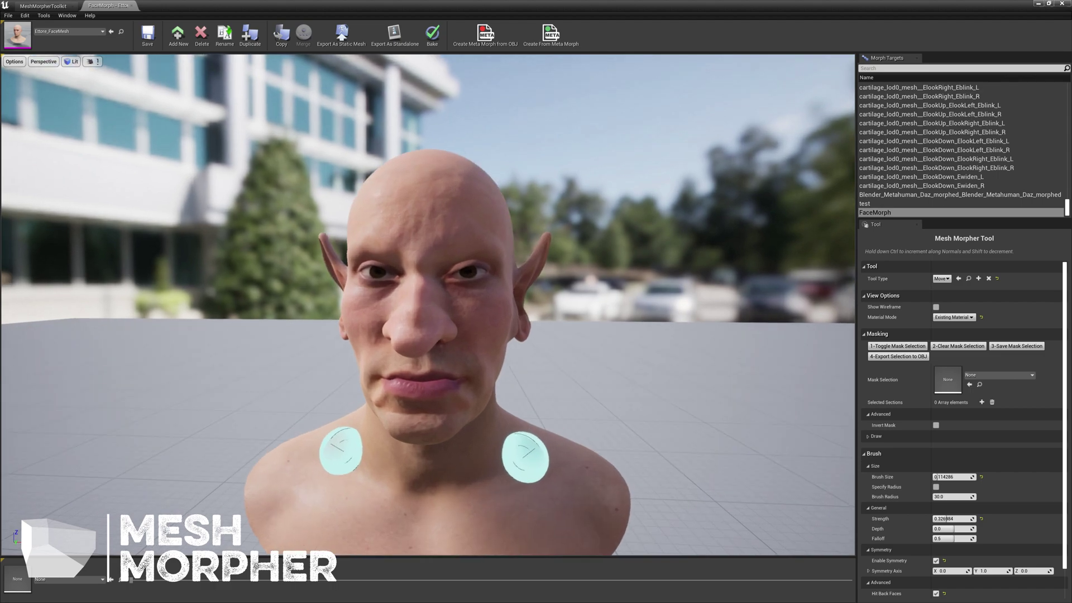
left_click_drag(495, 430, 581, 430, "alt")
mouse_move(485, 351)
left_mouse_down("alt")
mouse_move(522, 351)
mouse_move(491, 347)
left_mouse_up("alt")
mouse_move(492, 347)
right_mouse_down("alt")
mouse_move(492, 390)
mouse_move(525, 357)
mouse_move(514, 357)
right_mouse_up("alt")
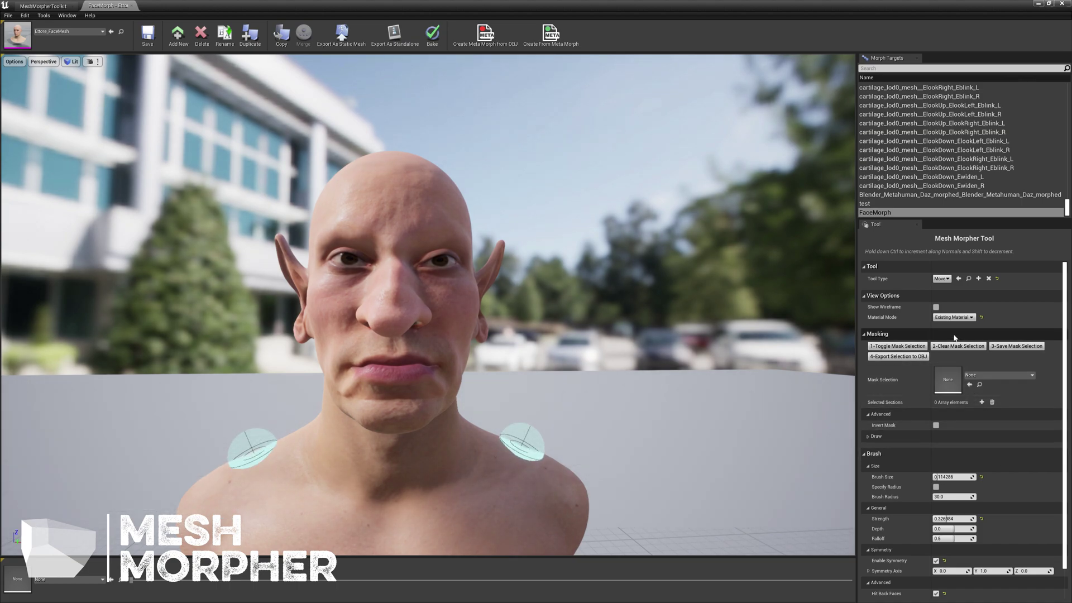
Switch to the Smooth tool and smooth the areas around both mouth corners with symmetry enabled
left_click(941, 279)
left_click(954, 373)
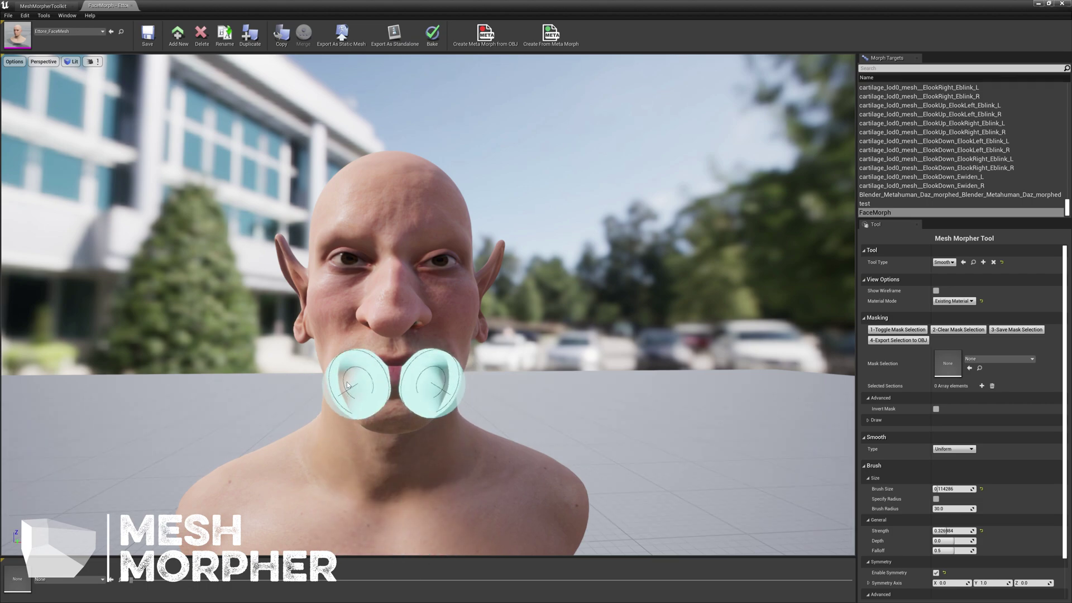
key("a")
right_click_drag(447, 390, 698, 390)
right_click_drag(413, 400, 536, 397)
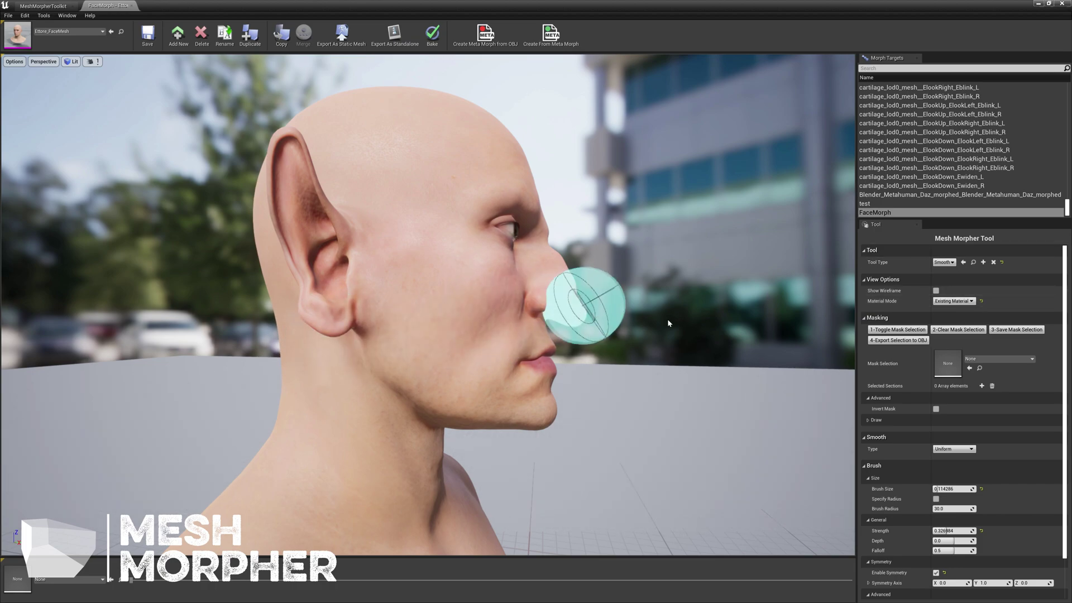
Switch to the Move tool, try reshaping the nose tip from the side and undo the stroke
left_click(944, 262)
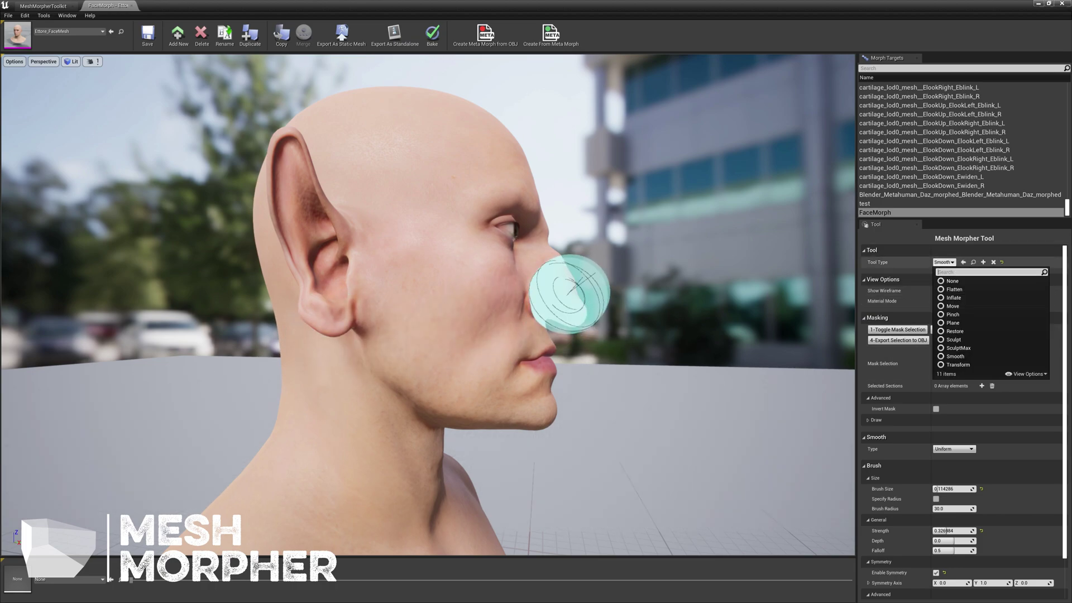
left_click(961, 305)
right_click_drag(577, 314, 435, 296)
mouse_move(570, 292)
right_mouse_down()
mouse_move(474, 292)
mouse_move(552, 306)
right_mouse_up()
key("s")
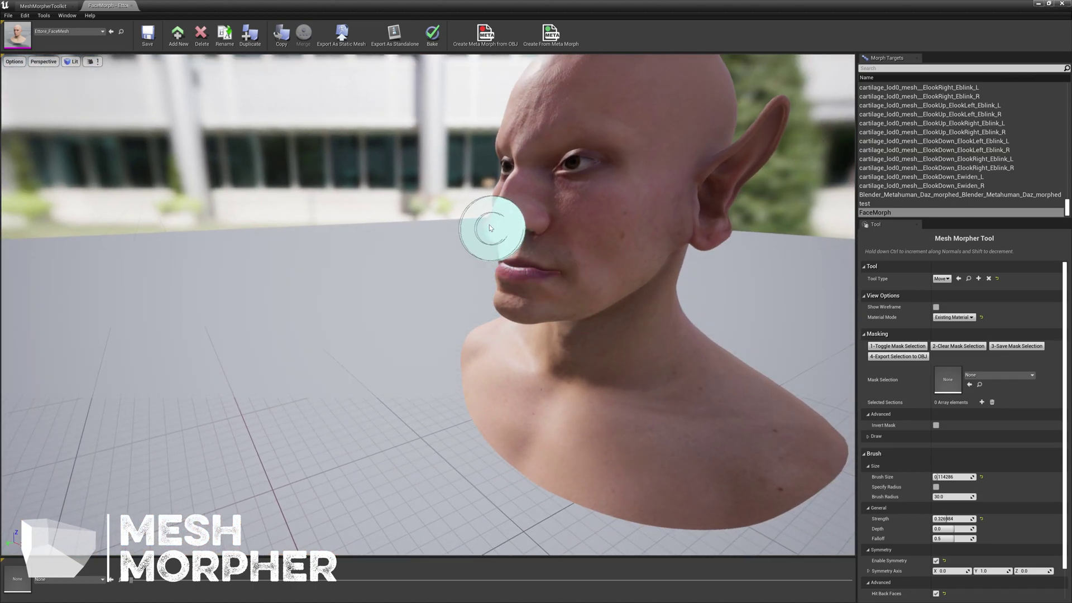
mouse_move(488, 224)
left_mouse_down("alt")
mouse_move(514, 259)
mouse_move(681, 239)
mouse_move(364, 318)
mouse_move(581, 314)
mouse_move(597, 307)
mouse_move(547, 284)
mouse_move(593, 264)
left_mouse_up("alt")
key("ctrl+z")
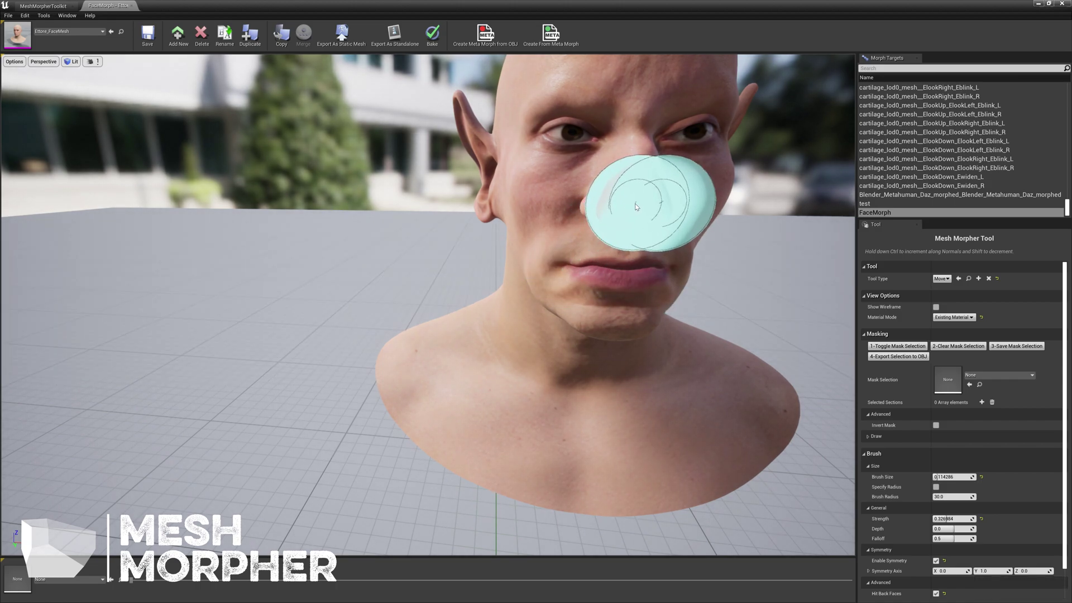
Undo the unwanted nose strokes and pull the nose tip further forward in profile with the Move tool
left_click_drag(735, 302, 553, 302, "alt")
scroll(735, 302, "down", 4)
key("ctrl+z")
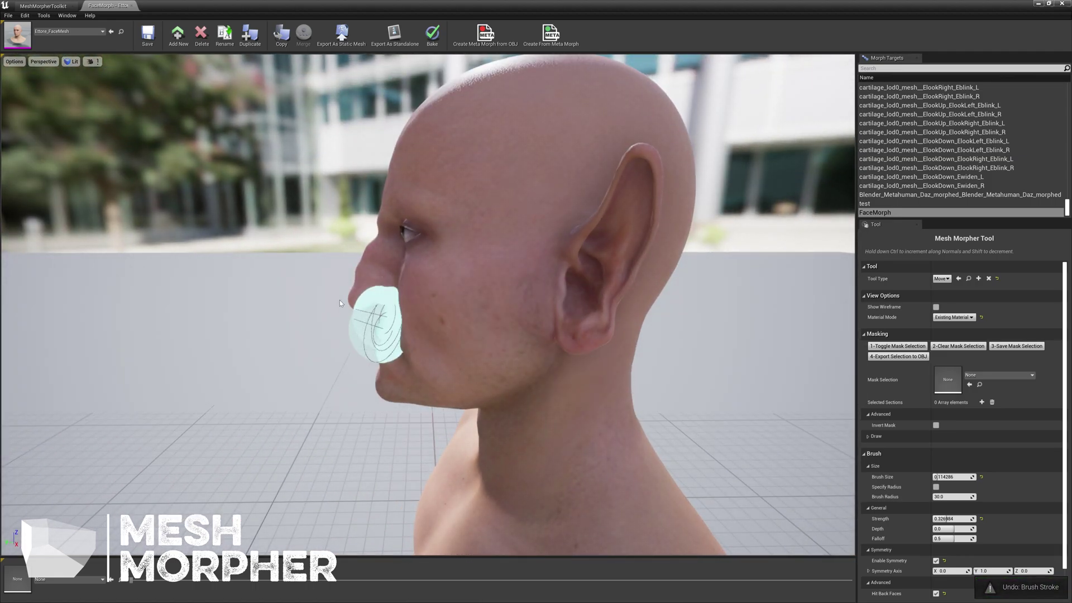
left_click_drag(342, 299, 326, 285, "alt")
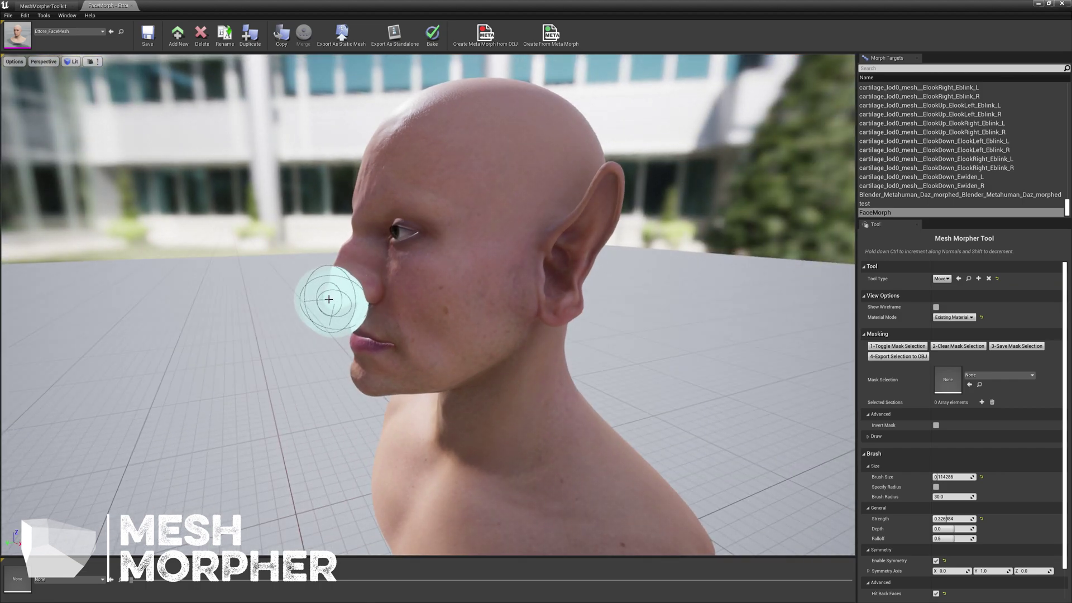
key("ctrl+y")
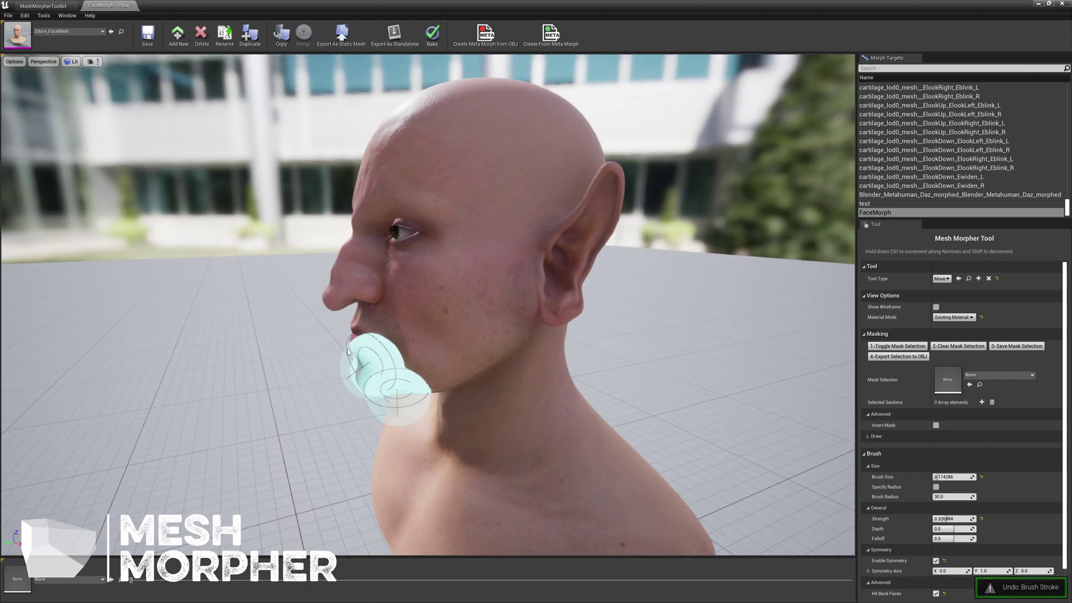
key("ctrl+z")
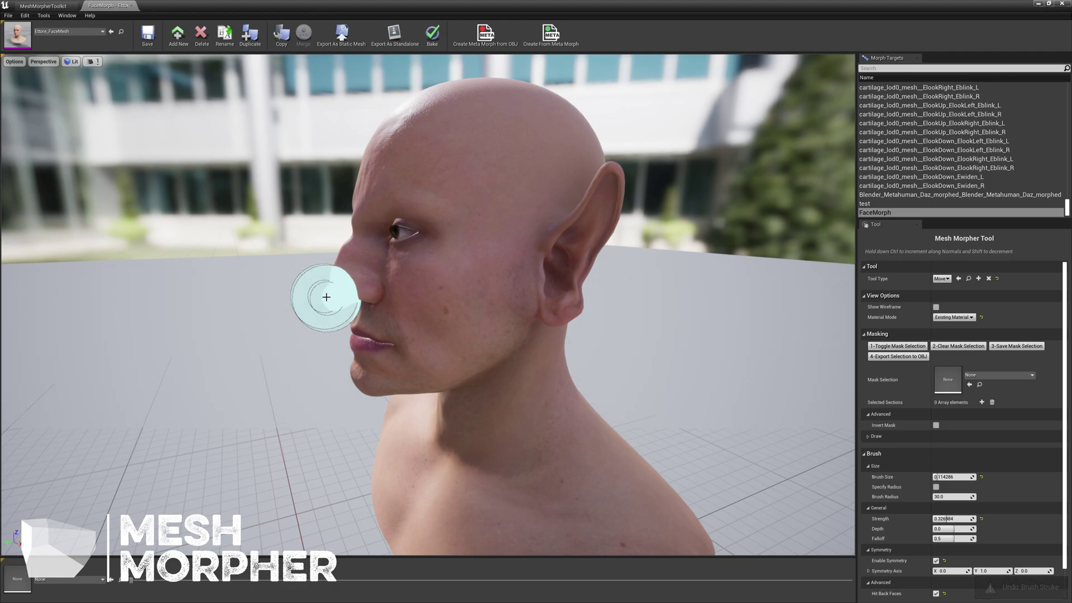
mouse_move(323, 291)
left_mouse_down("alt")
mouse_move(556, 398)
mouse_move(670, 390)
mouse_move(631, 379)
mouse_move(664, 371)
mouse_move(580, 351)
left_mouse_up("alt")
left_click_drag(586, 395, 556, 395, "alt")
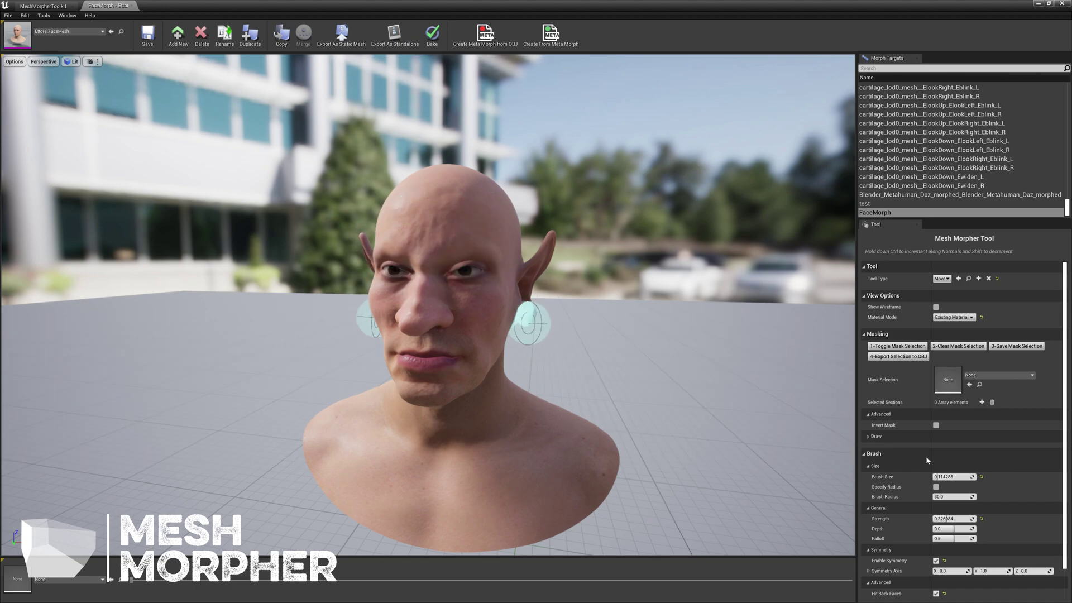
Enlarge the brush size to about 0.267 and adjust the forehead and temples symmetrically, undoing unwanted Move strokes
left_click_drag(940, 477, 944, 477)
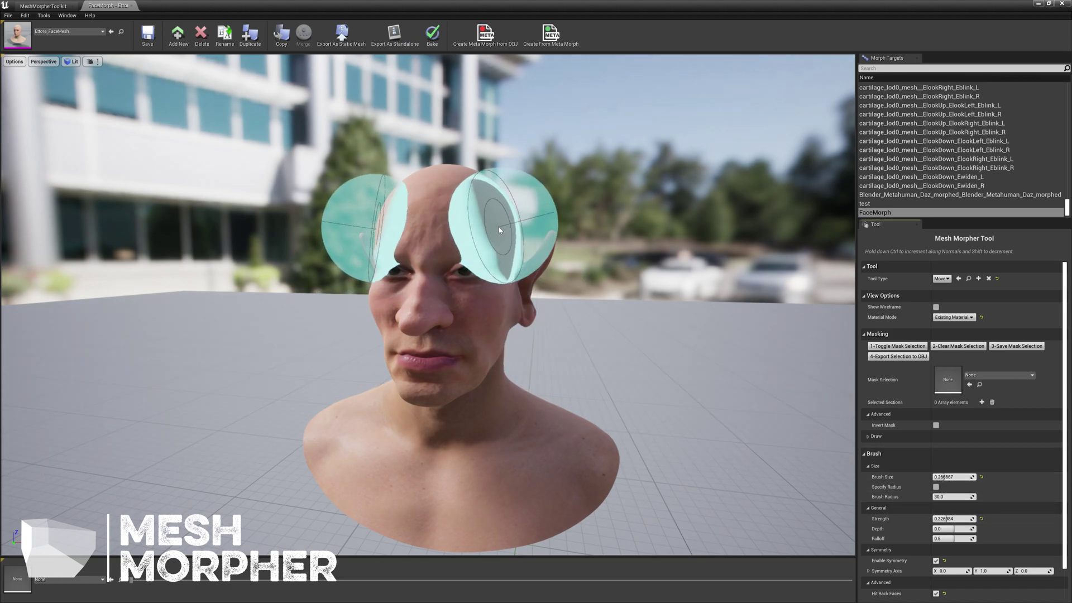
left_click_drag(502, 228, 550, 223, "alt")
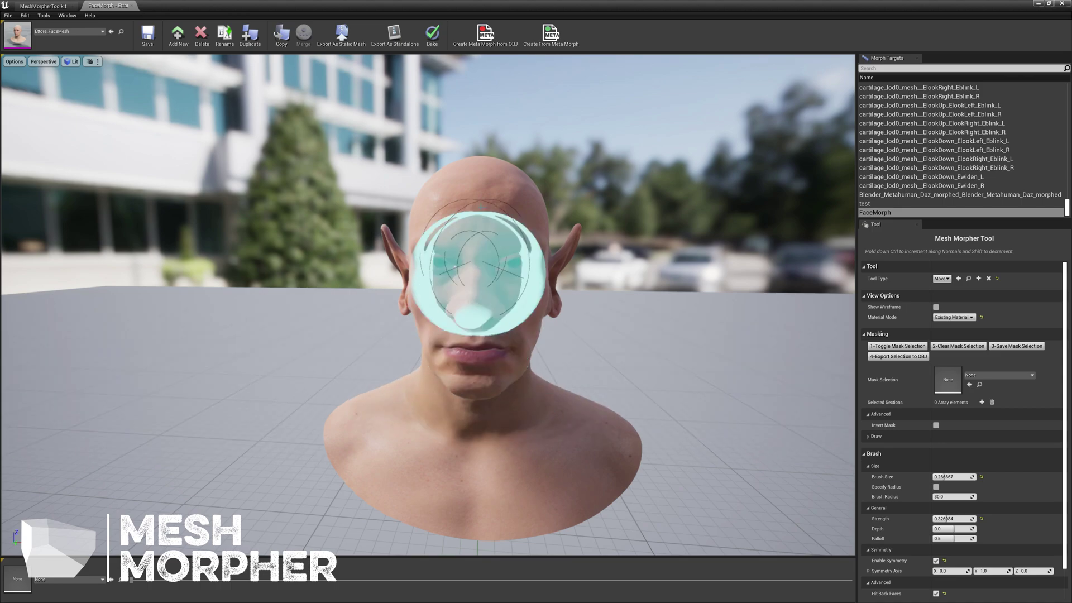
key("ctrl+z")
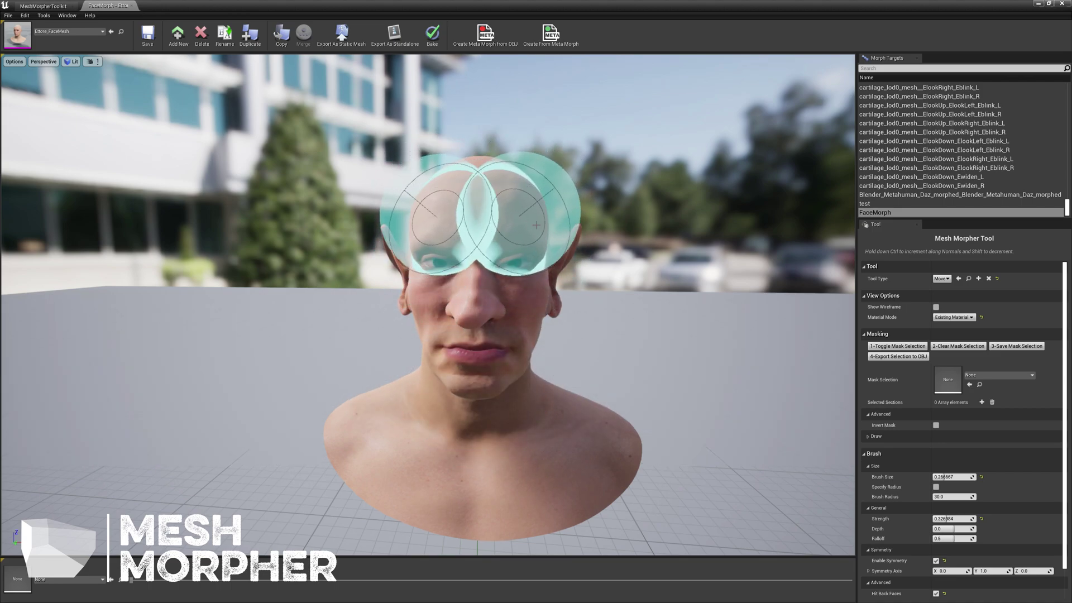
key("ctrl+z")
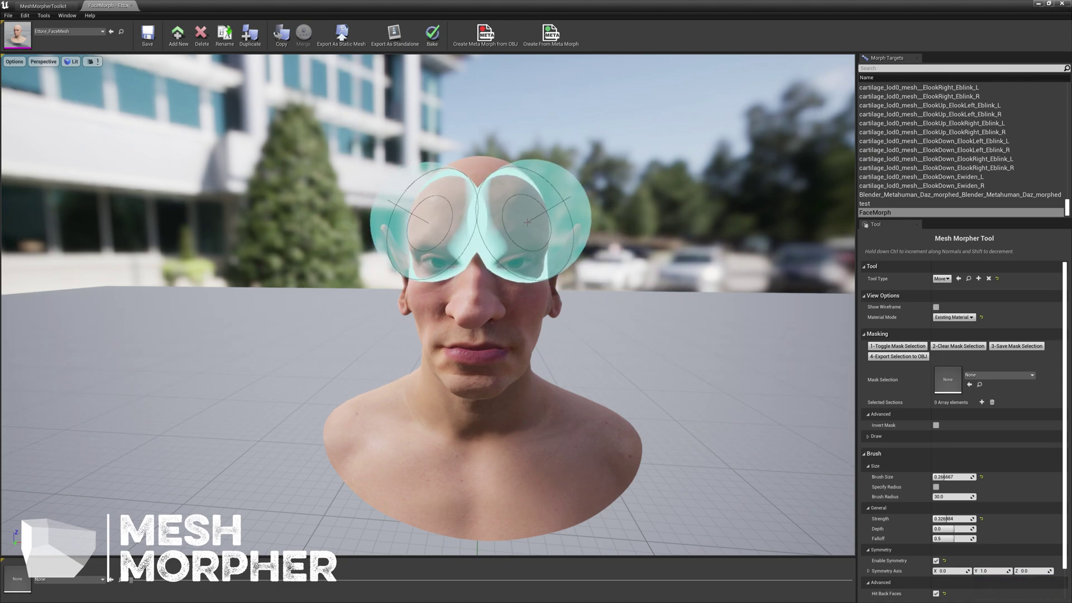
key("ctrl+z")
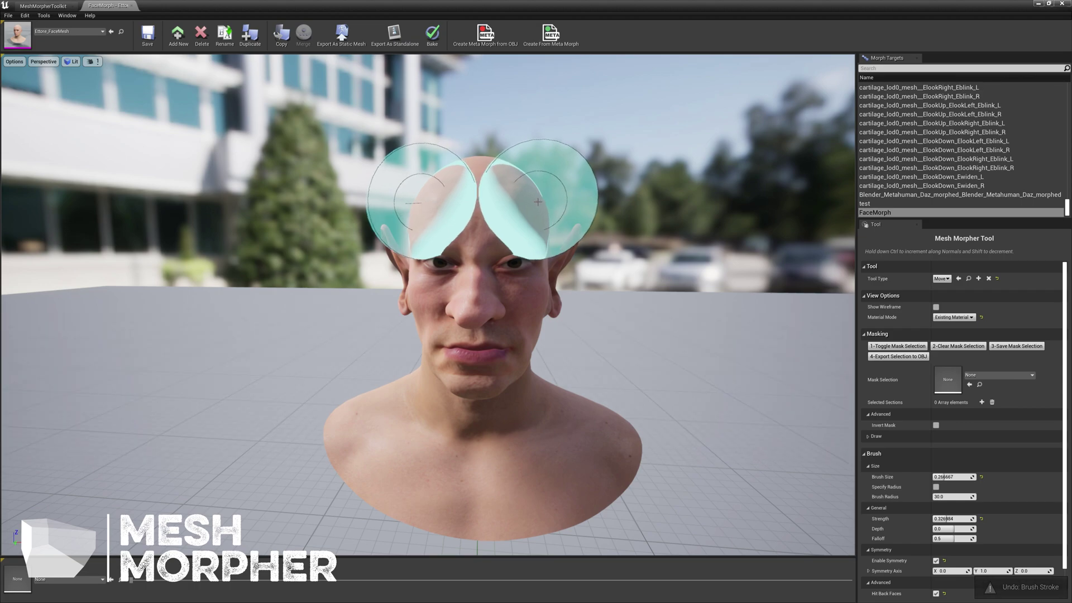
mouse_move(571, 251)
right_mouse_down()
mouse_move(492, 251)
mouse_move(571, 252)
right_mouse_up()
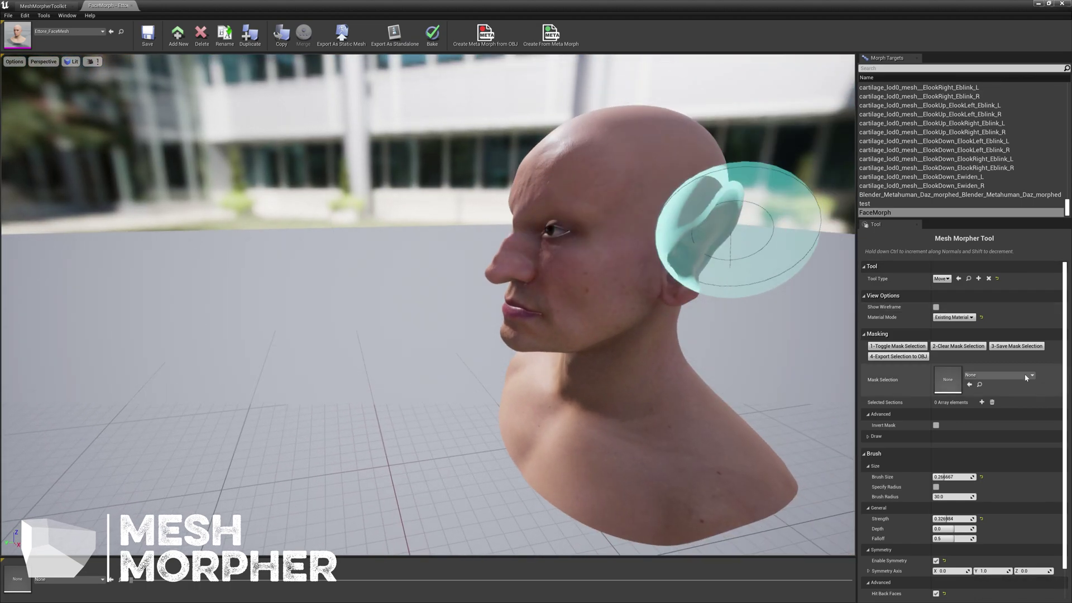
Switch to the Smooth tool and smooth the forehead and temples symmetrically with the large brush
left_click(941, 278)
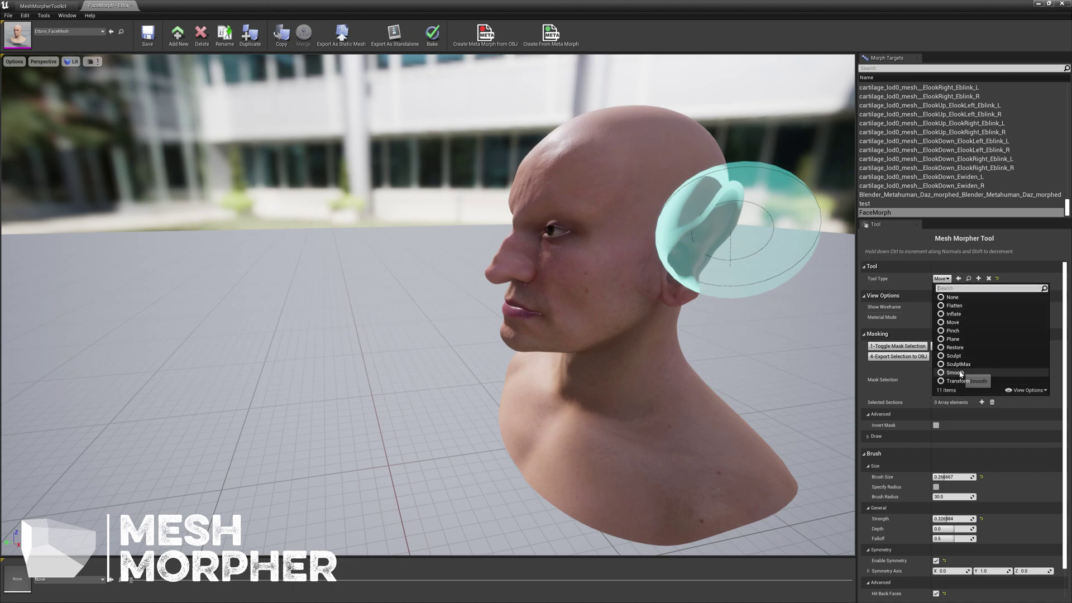
left_click(955, 372)
right_click_drag(634, 222, 586, 212)
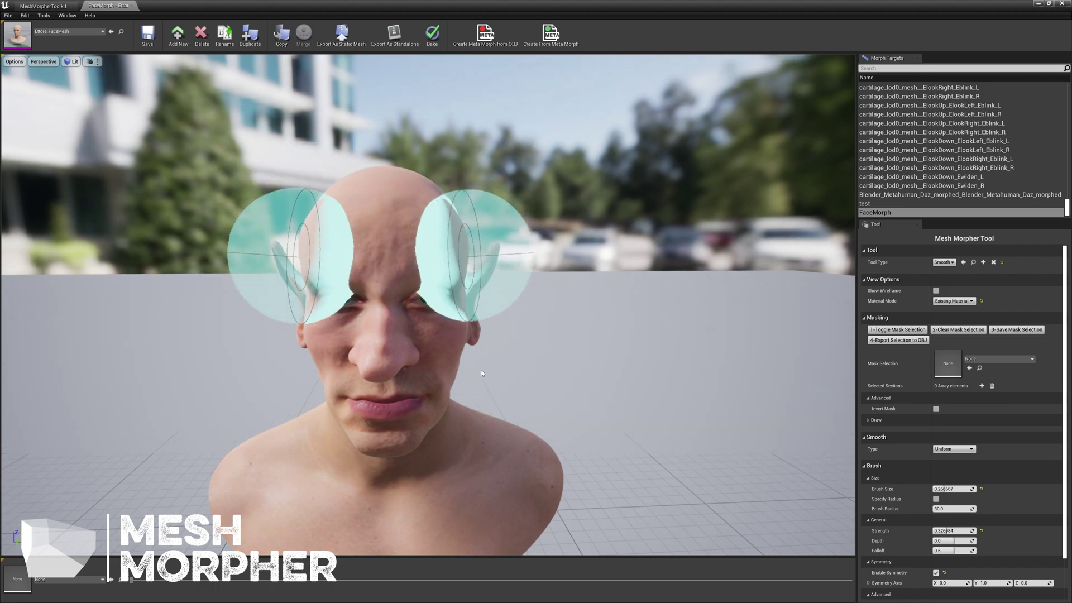
left_click_drag(480, 444, 324, 427, "alt")
right_click_drag(421, 343, 558, 342)
mouse_move(402, 425)
left_mouse_down("alt")
mouse_move(426, 354)
mouse_move(419, 275)
left_mouse_up("alt")
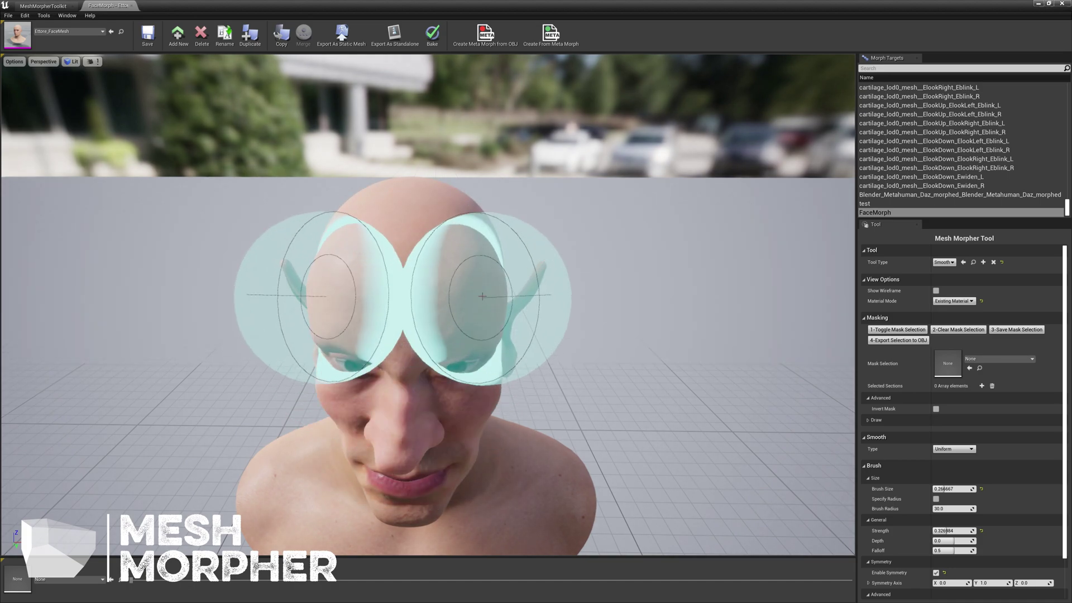
mouse_move(531, 523)
right_mouse_down()
mouse_move(542, 523)
mouse_move(380, 522)
mouse_move(357, 536)
mouse_move(379, 513)
mouse_move(625, 480)
mouse_move(458, 480)
mouse_move(391, 514)
mouse_move(546, 497)
mouse_move(424, 497)
mouse_move(290, 474)
mouse_move(435, 475)
mouse_move(402, 500)
right_mouse_up()
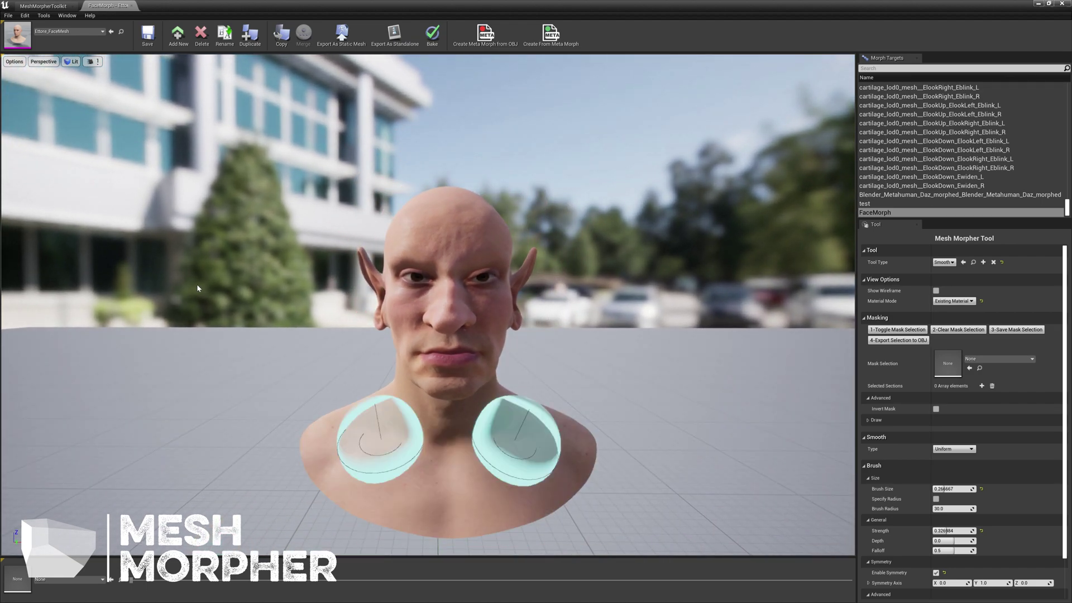
Save the sculpted FaceMorph morph target to the face mesh
left_click(146, 34)
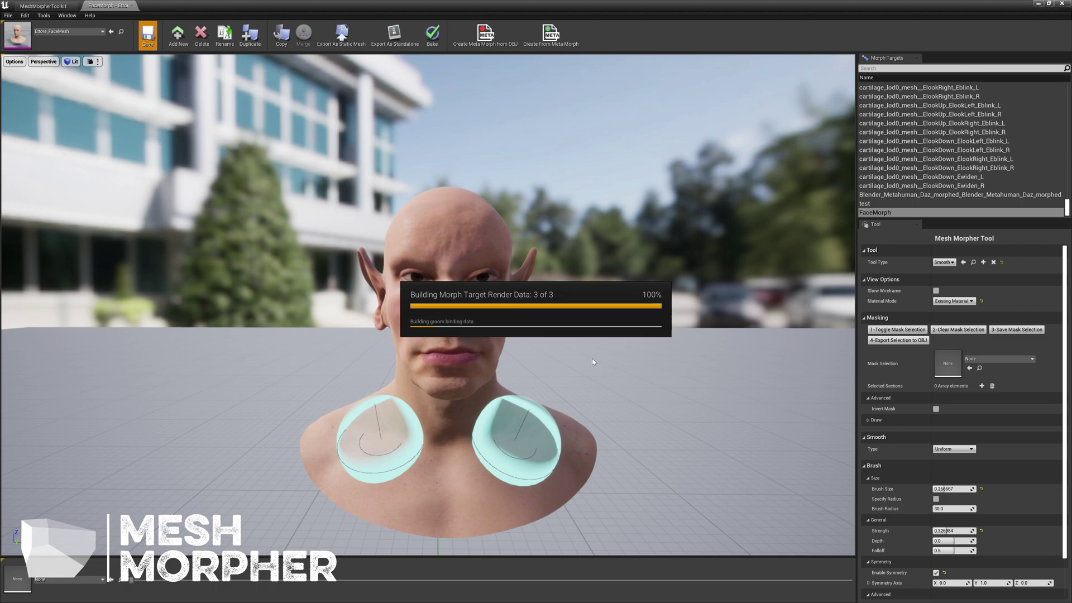
left_click(611, 390)
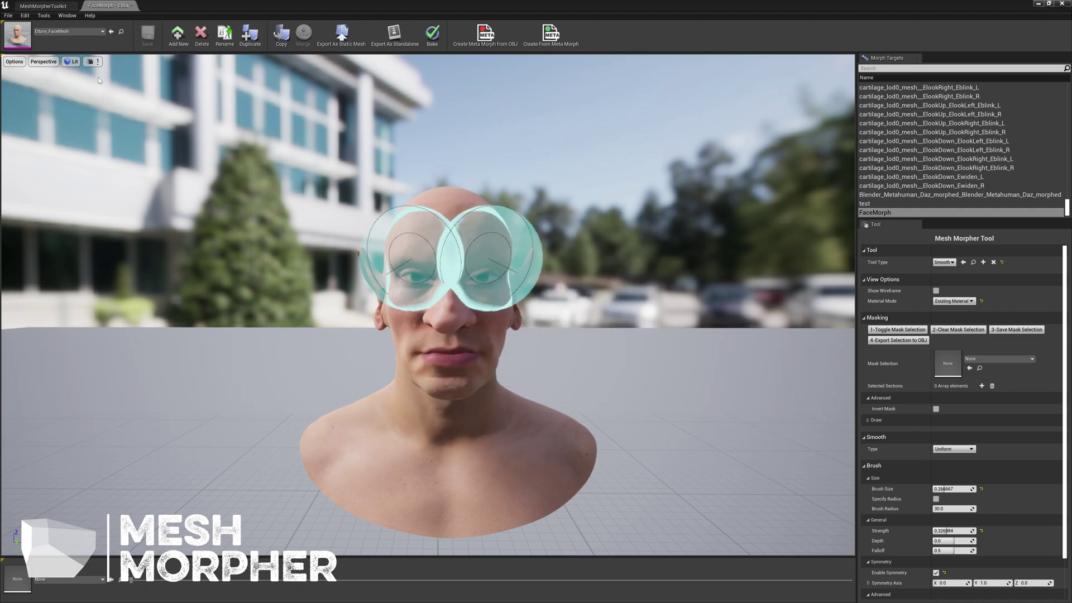
Switch to the face mesh's skeletal mesh editor, set the FaceMorph weight to 1.0 and inspect the morphed head
key("alt+Tab")
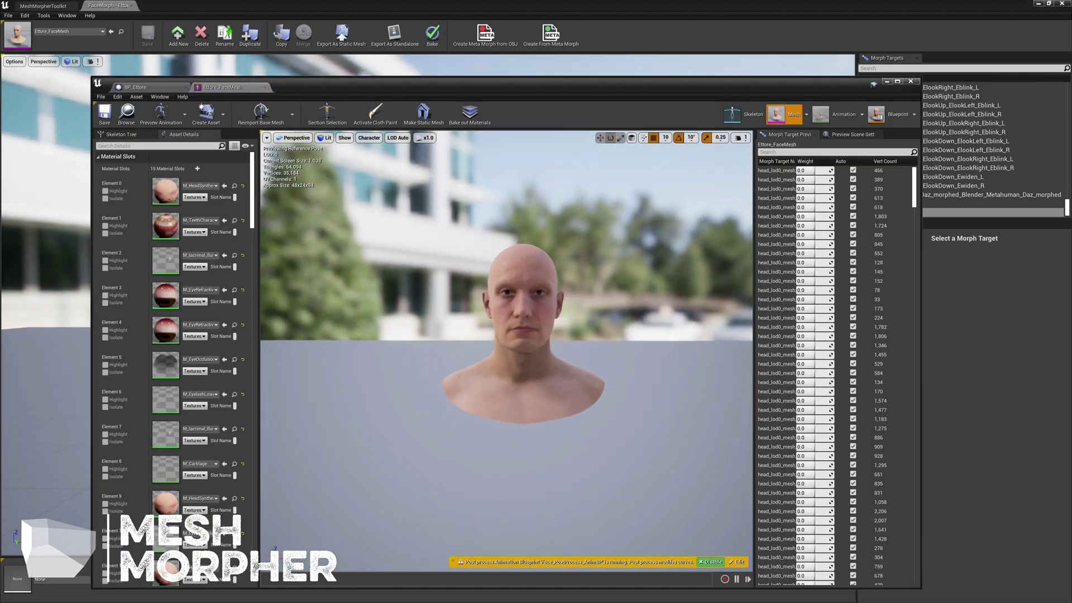
left_click_drag(916, 185, 932, 580)
left_click_drag(817, 580, 834, 580)
right_click_drag(670, 424, 569, 321)
key("w")
key("d")
key("a")
key("s")
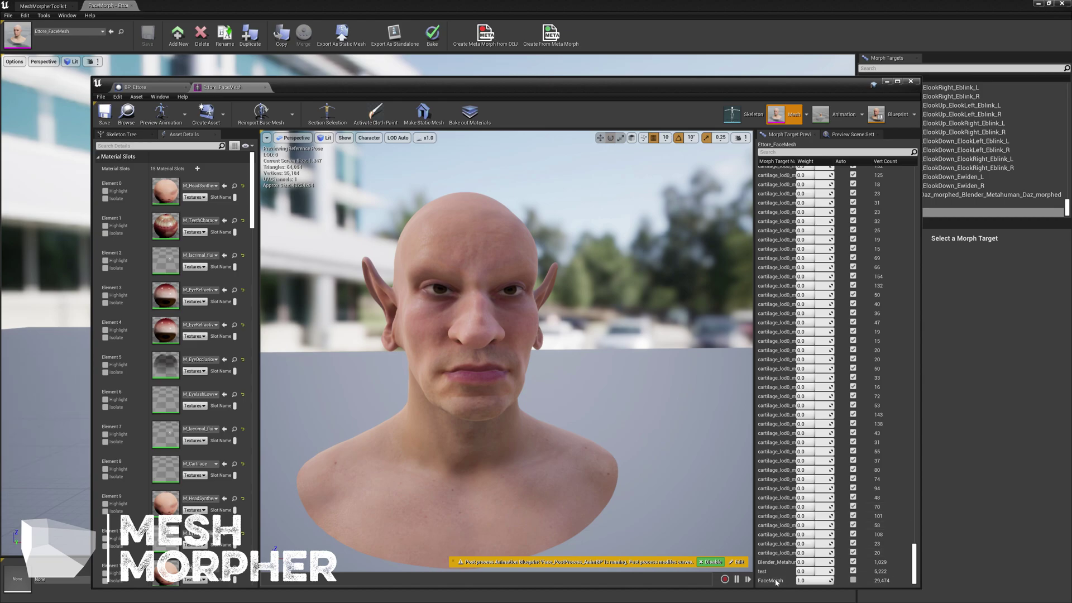
Close the skeletal mesh editor, reopen Ettore_FaceMesh from Mesh Morpher and preview the mesh at LOD 1
left_click(910, 81)
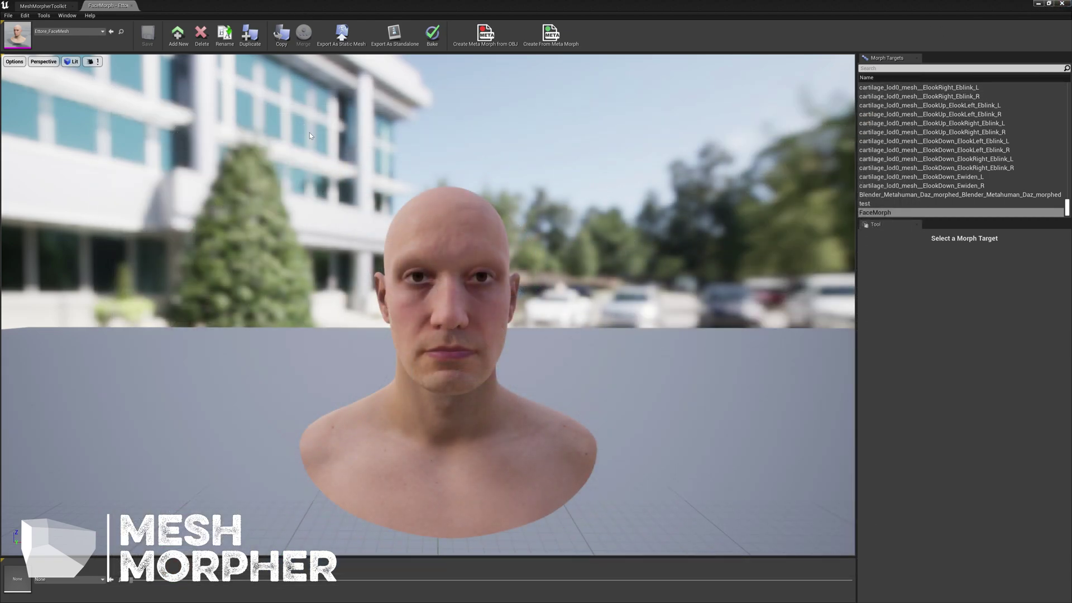
double_click(19, 36)
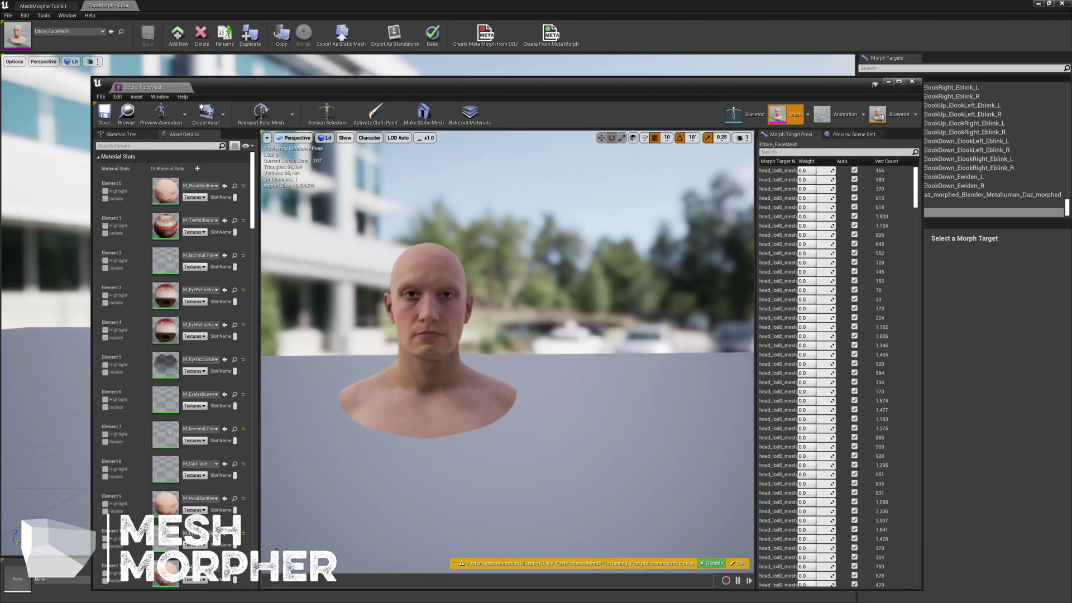
mouse_move(523, 166)
right_mouse_down()
mouse_move(524, 150)
mouse_move(524, 235)
mouse_move(524, 167)
right_mouse_up()
left_click(398, 138)
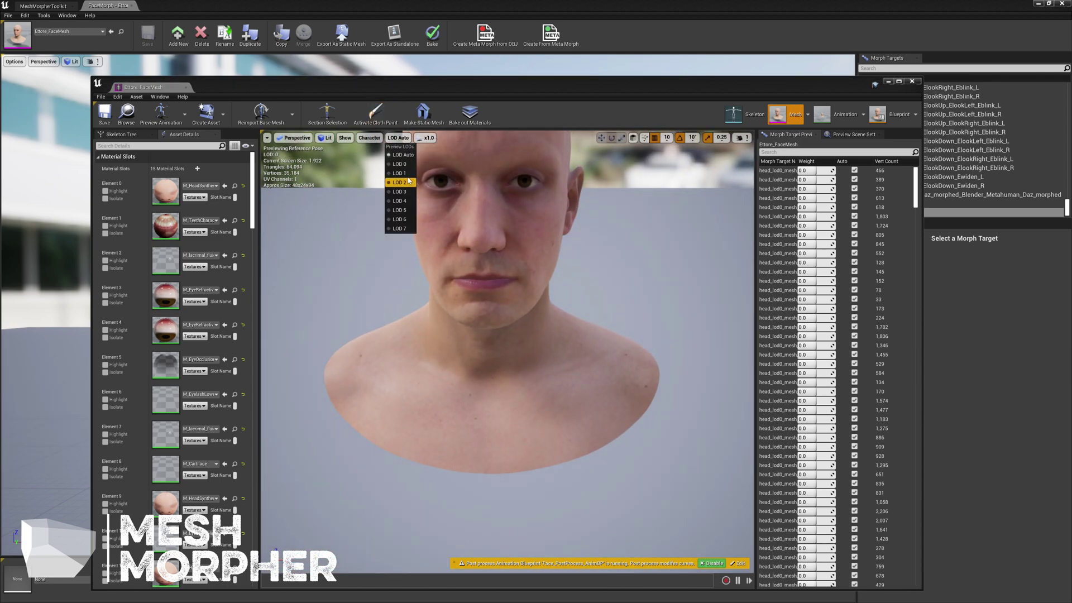
left_click(405, 174)
scroll(519, 252, "down", 3)
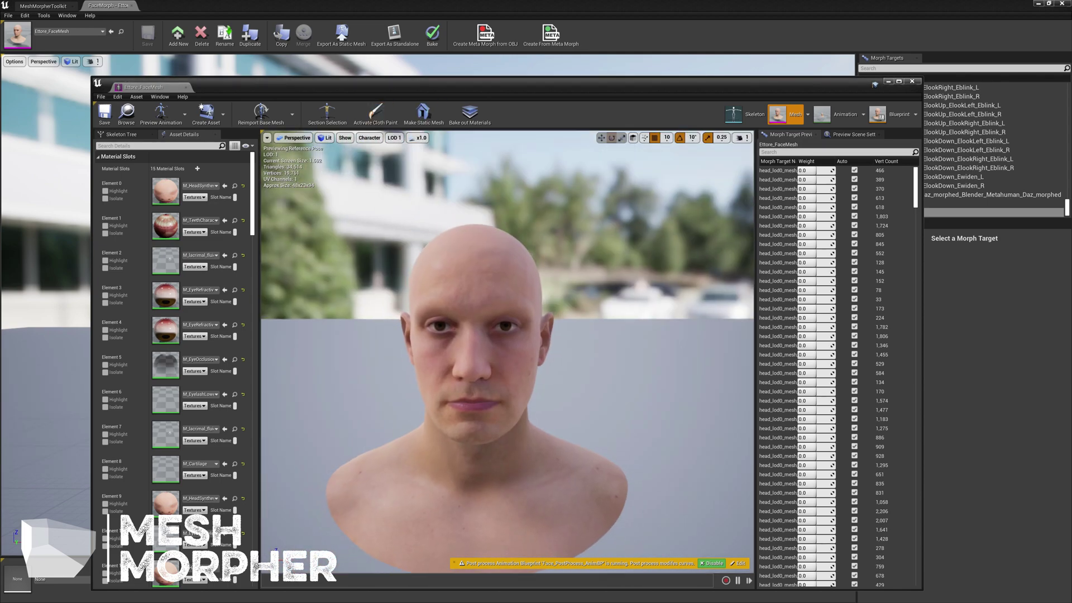
Set the FaceMorph preview weight to 1.0 on the face mesh at LOD 1
scroll(817, 502, "down", 2)
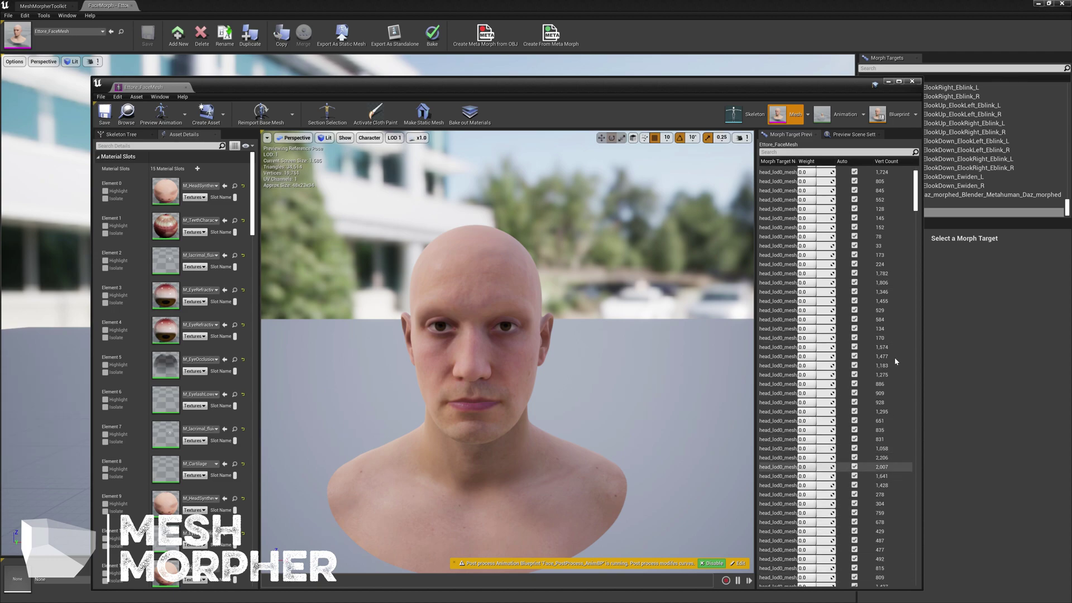
left_click_drag(916, 193, 923, 582)
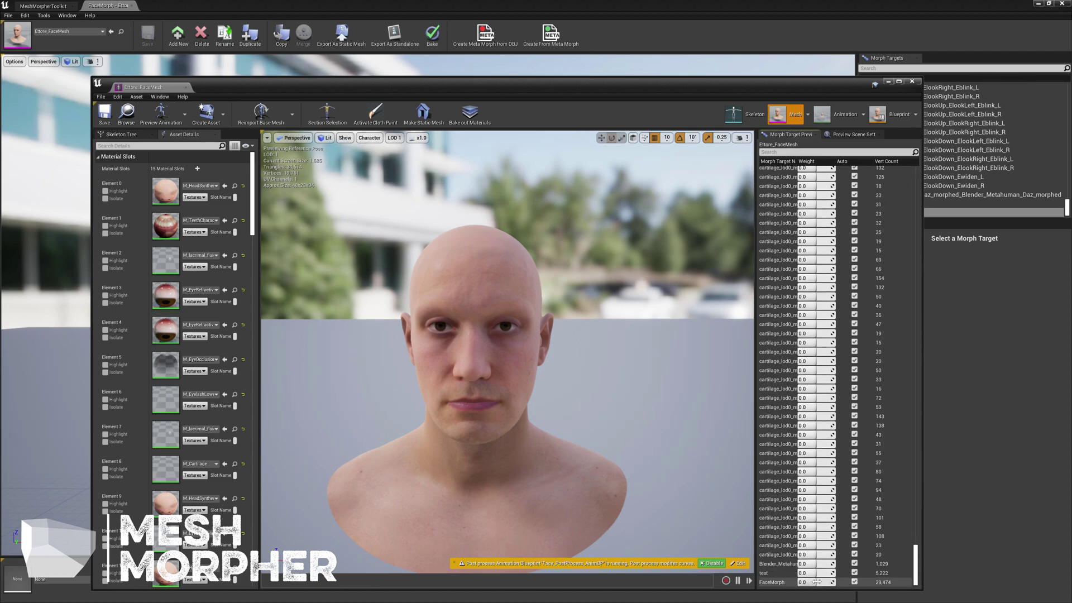
left_click_drag(810, 583, 836, 583)
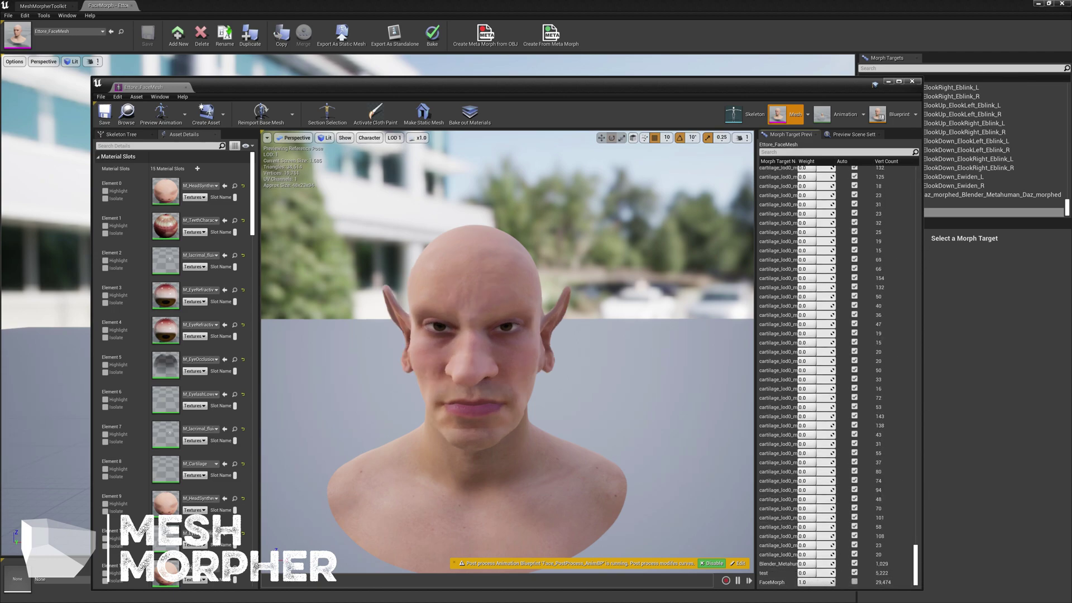
Preview the morphed head at LOD 2 and LOD 3, and examine the face and eyes up close
left_click(394, 137)
left_click(400, 182)
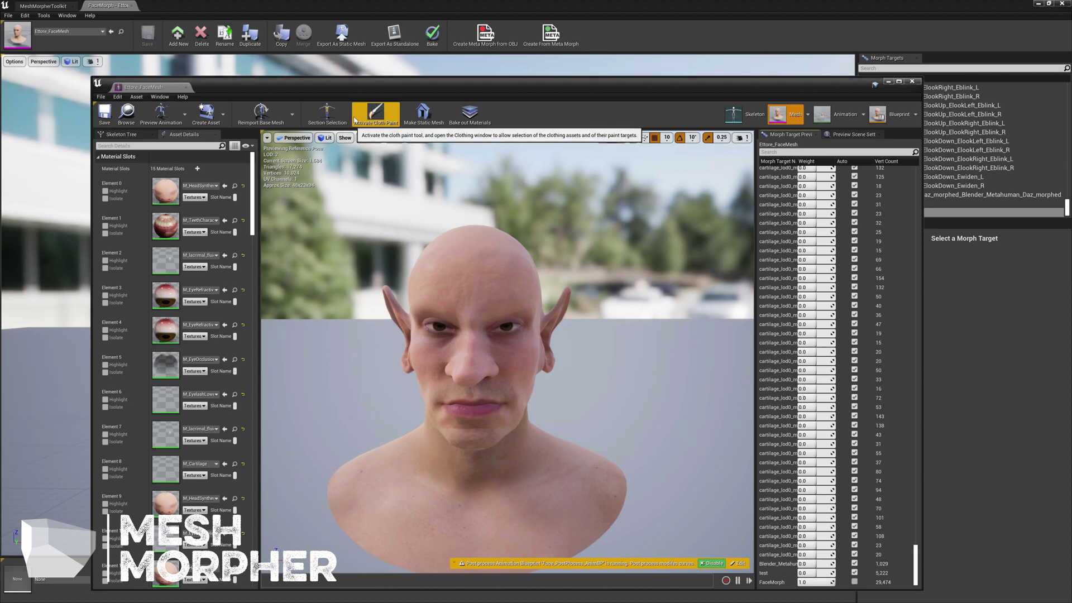
left_click(394, 137)
left_click(400, 191)
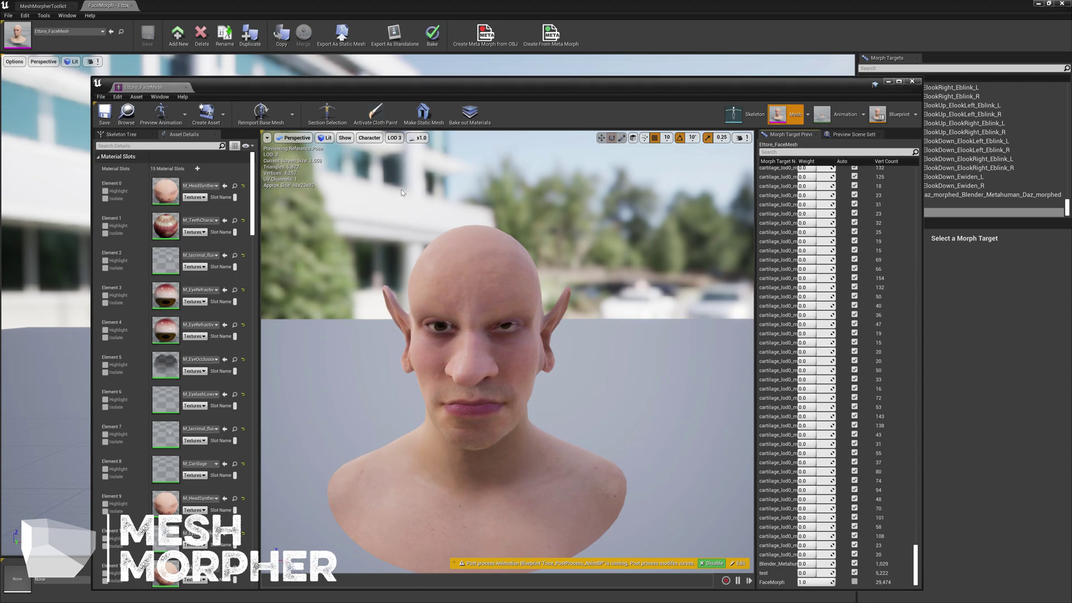
scroll(445, 227, "up", 4)
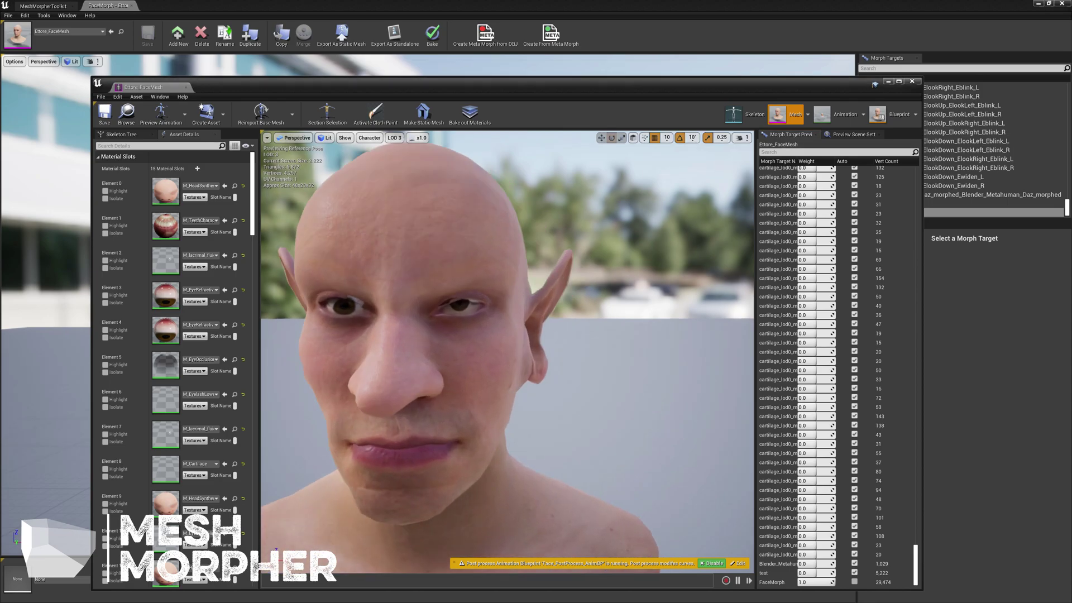
left_click_drag(446, 227, 408, 227, "alt")
scroll(507, 352, "down", 5)
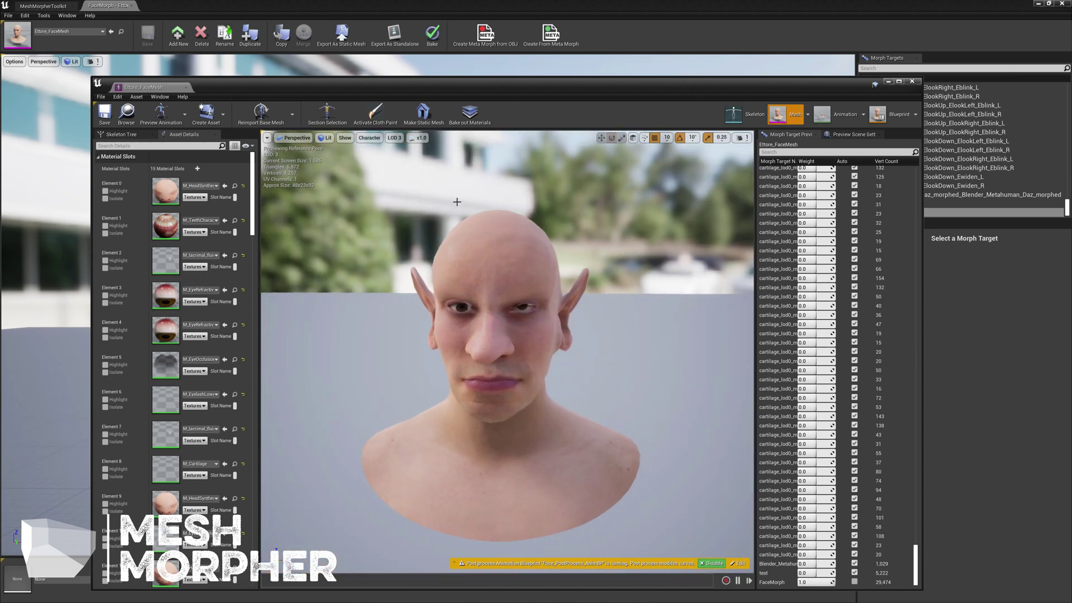
Preview the morphed head at LOD 4, LOD 5 and LOD 7 to check how the morph deforms the lower LODs
left_click(392, 138)
left_click(396, 195)
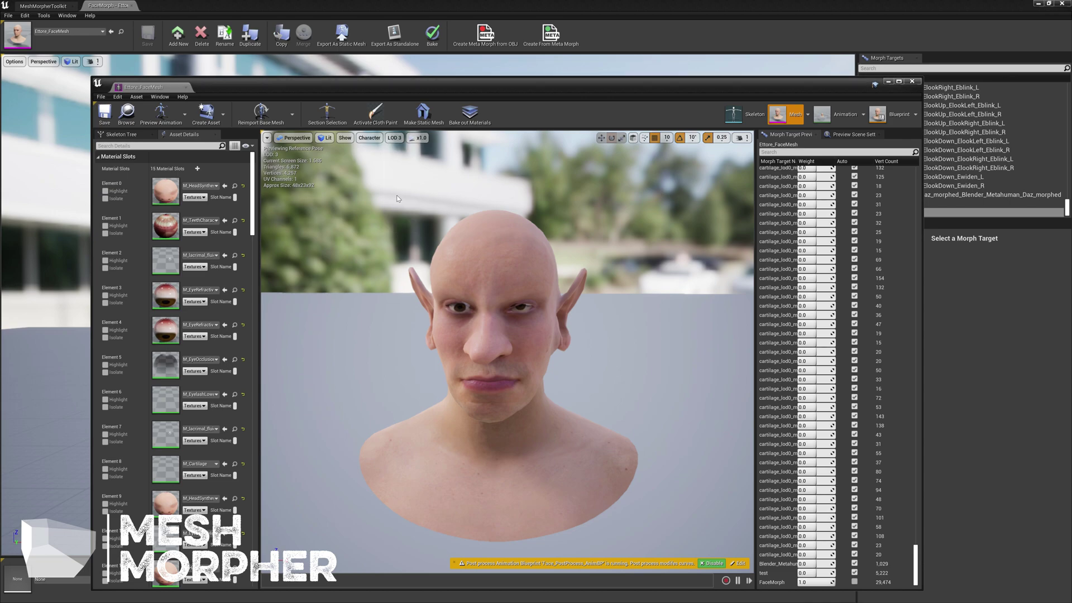
left_click(393, 138)
left_click(401, 199)
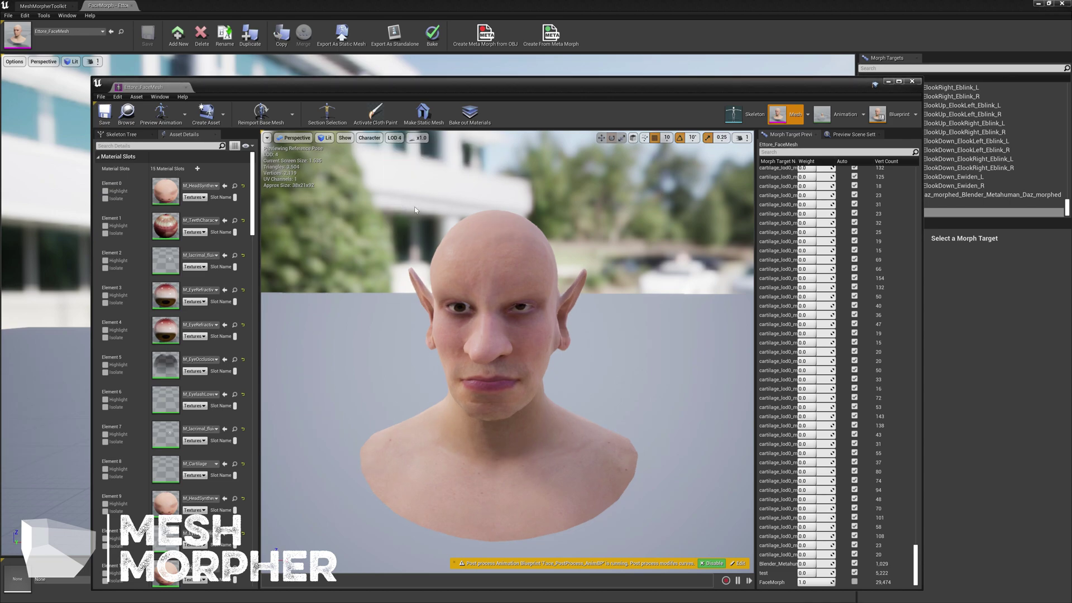
left_click(394, 138)
left_click(399, 201)
left_click(405, 211)
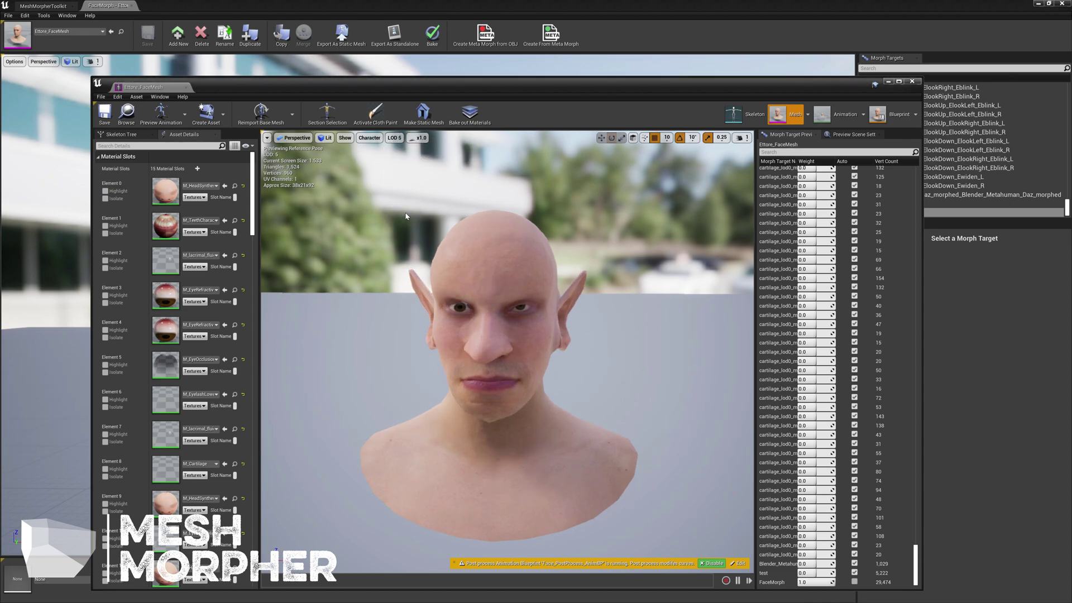
left_click(395, 138)
left_click(413, 229)
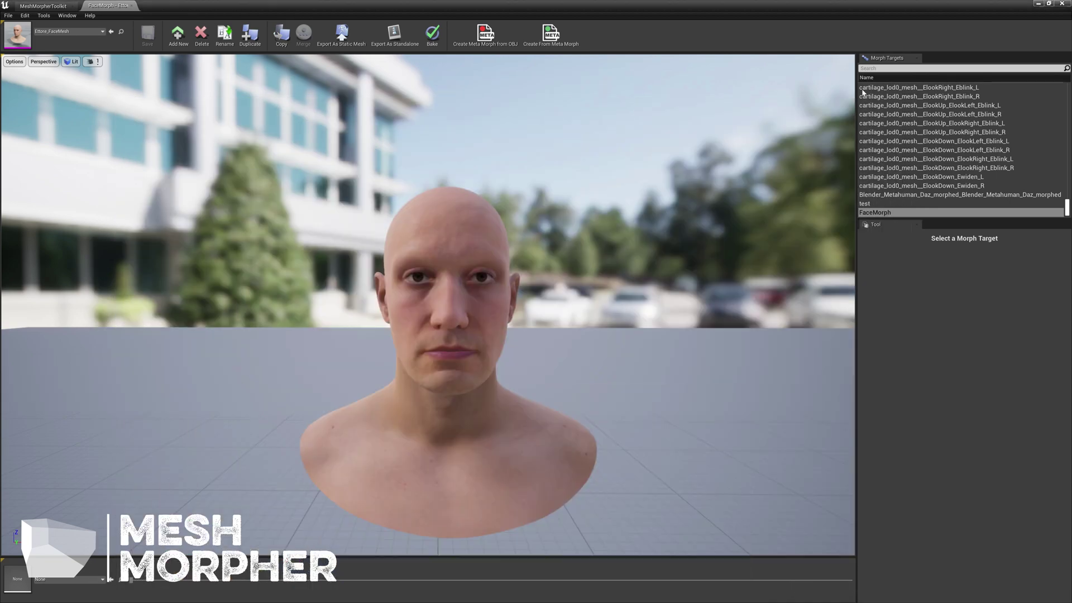
Disable Use UV Projection for LODs in the Mesh Morpher plugin preferences
left_click(894, 81)
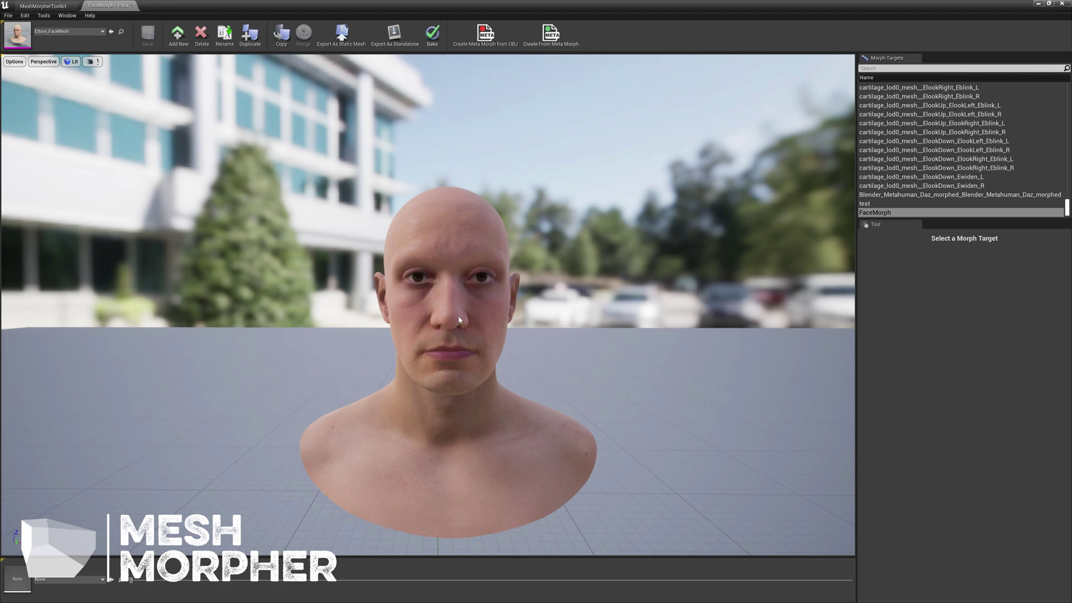
left_click(43, 16)
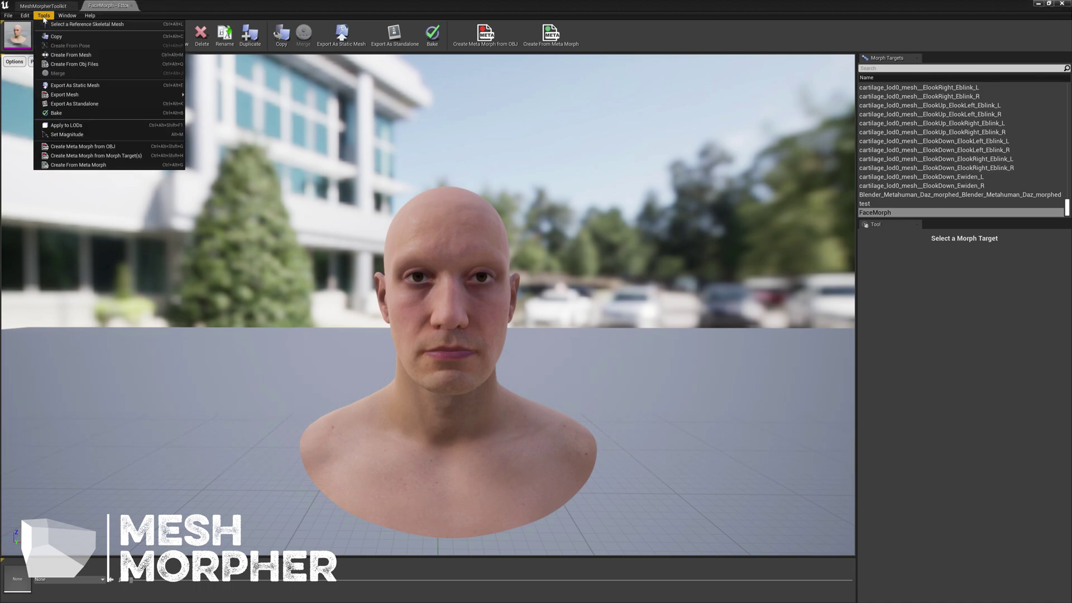
mouse_move(24, 16)
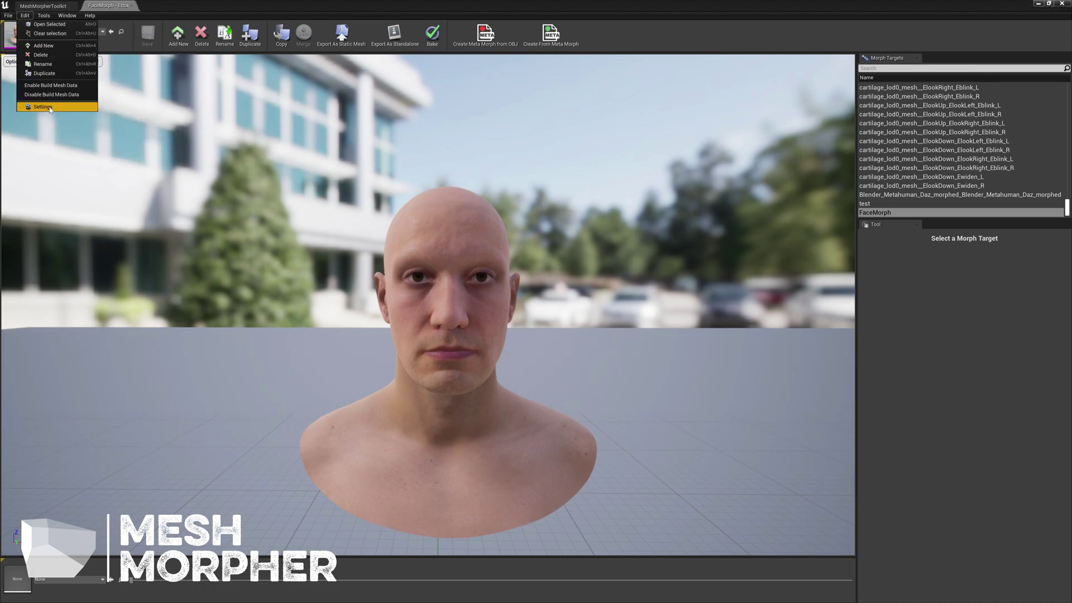
left_click(42, 109)
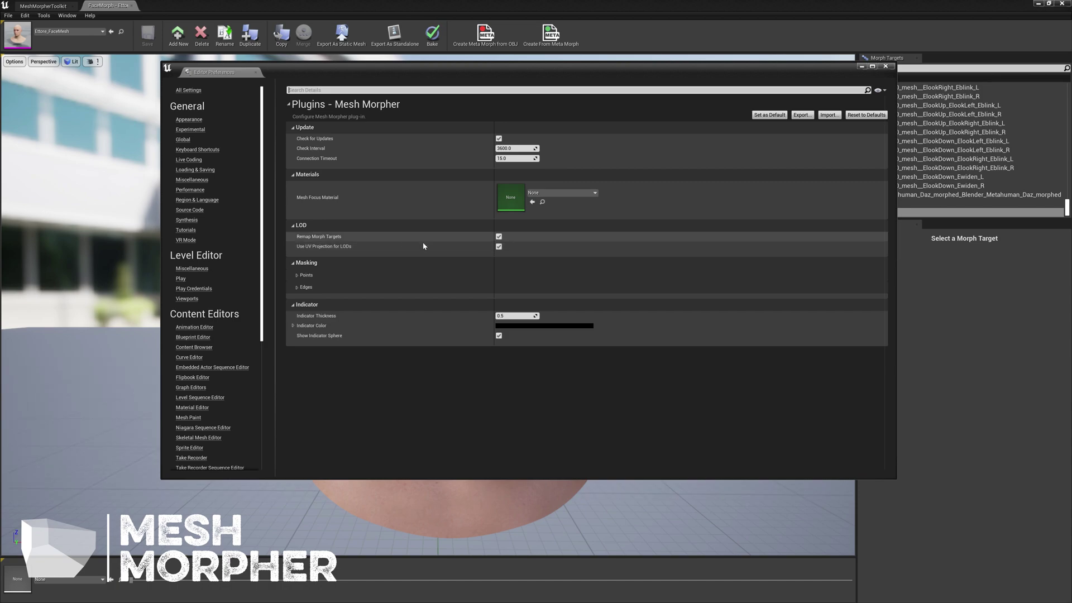
left_click(499, 246)
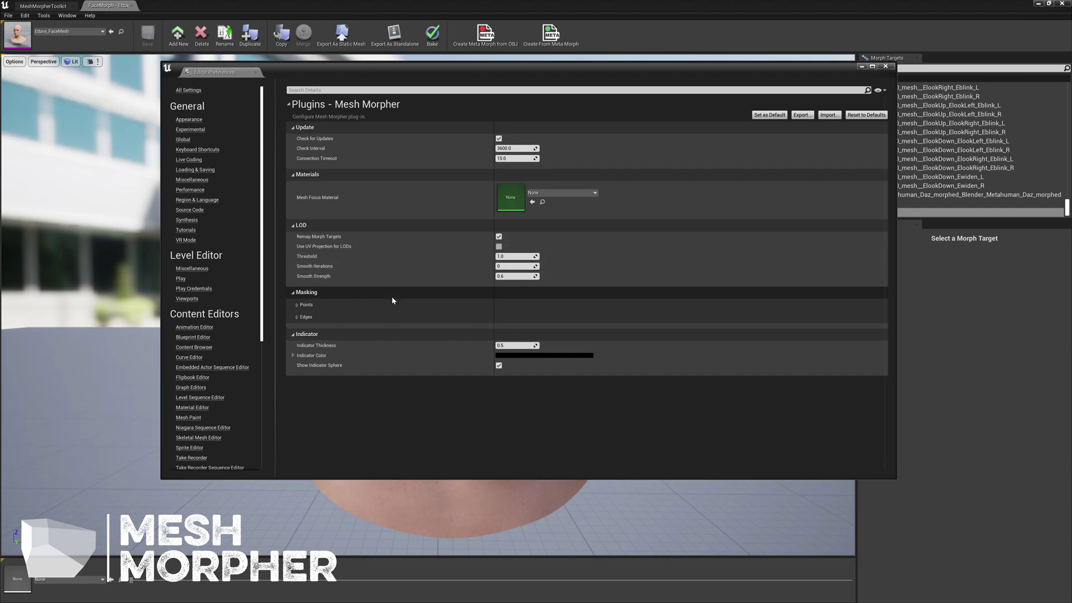
left_click(462, 439)
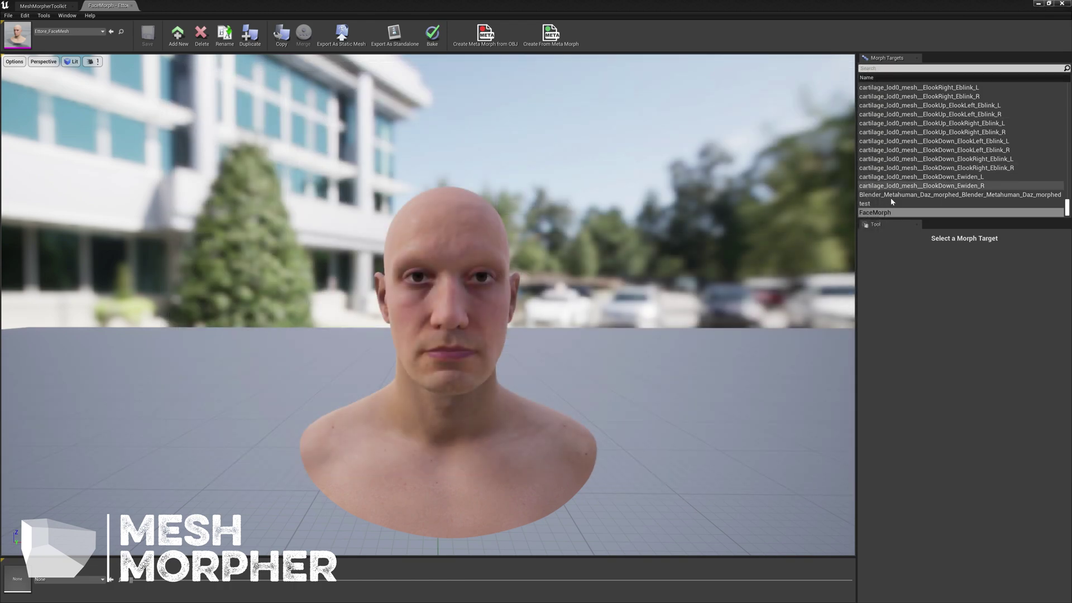
Apply the FaceMorph morph target to the LODs again and reopen the face mesh in a fresh skeletal mesh editor
right_click(888, 213)
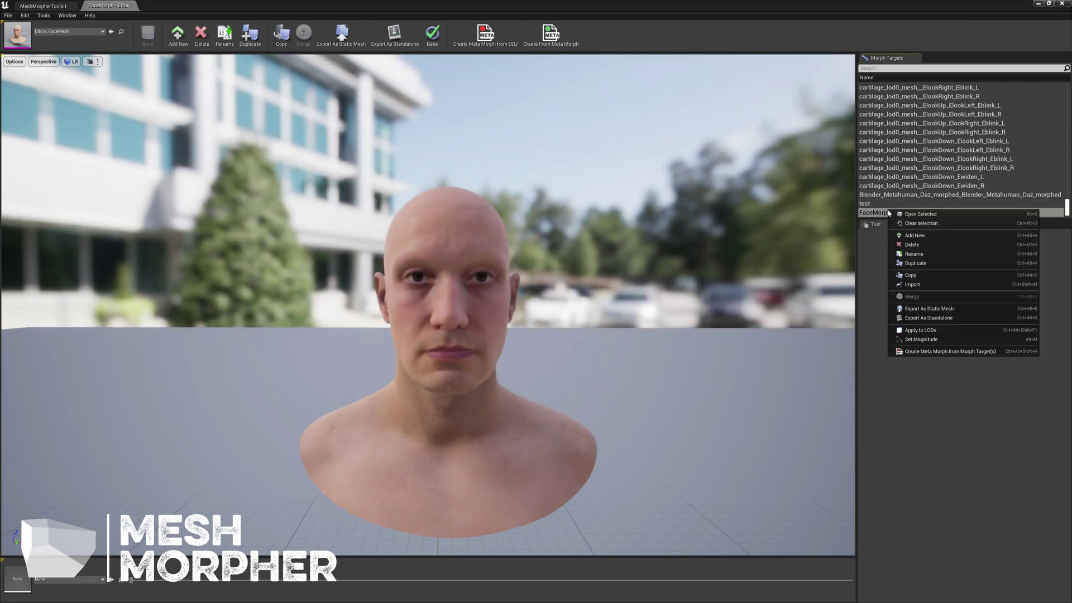
left_click(927, 332)
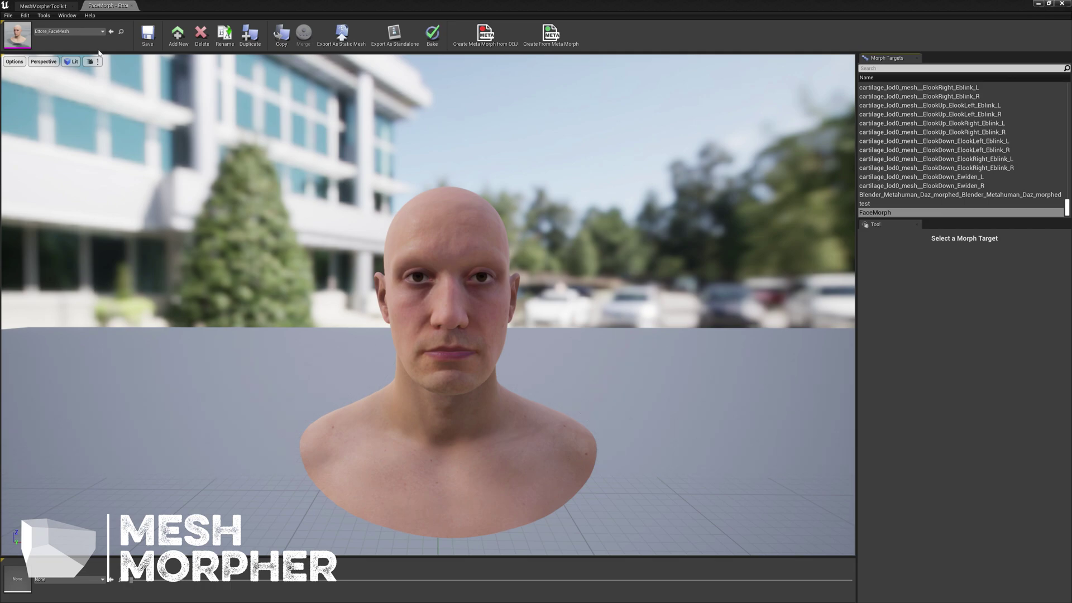
double_click(17, 34)
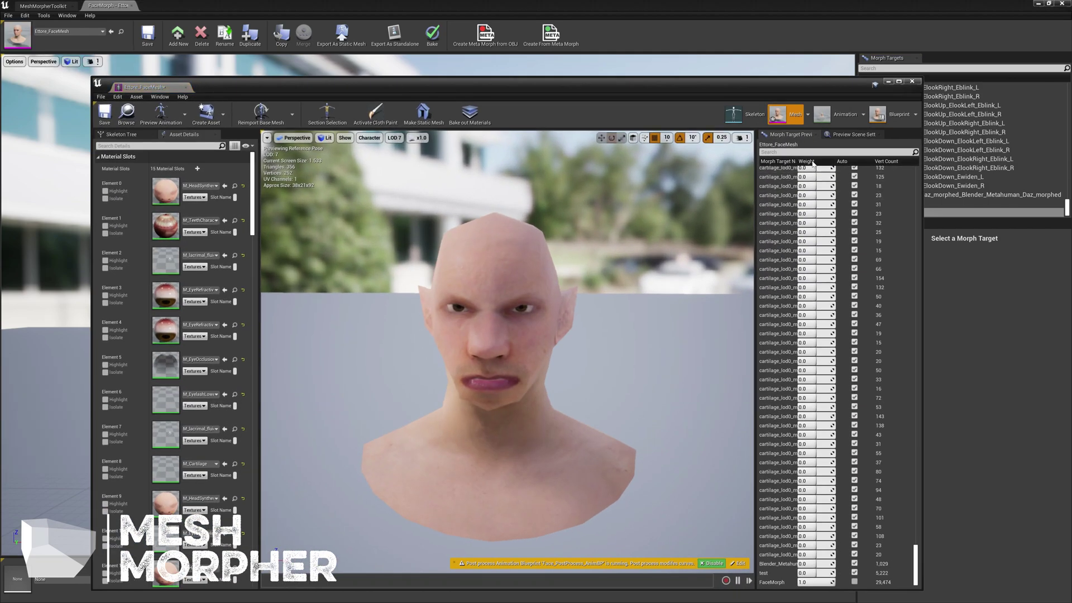
left_click(913, 81)
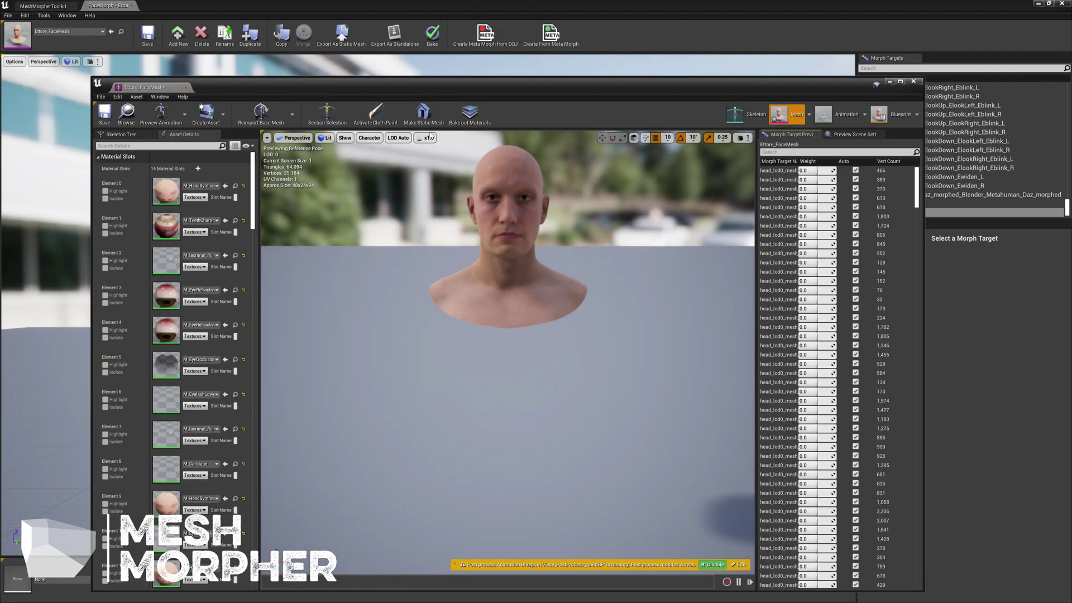
Preview the mesh at LOD 3 with the FaceMorph weight set to 1.0 and inspect the face from the side
left_click(398, 137)
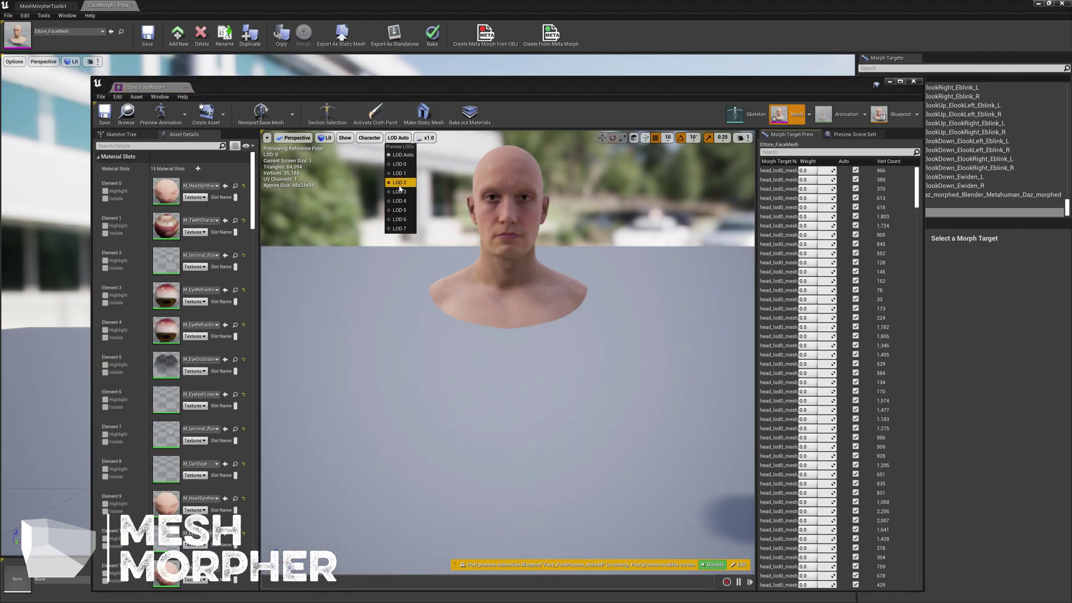
left_click(397, 191)
left_click_drag(916, 187, 928, 600)
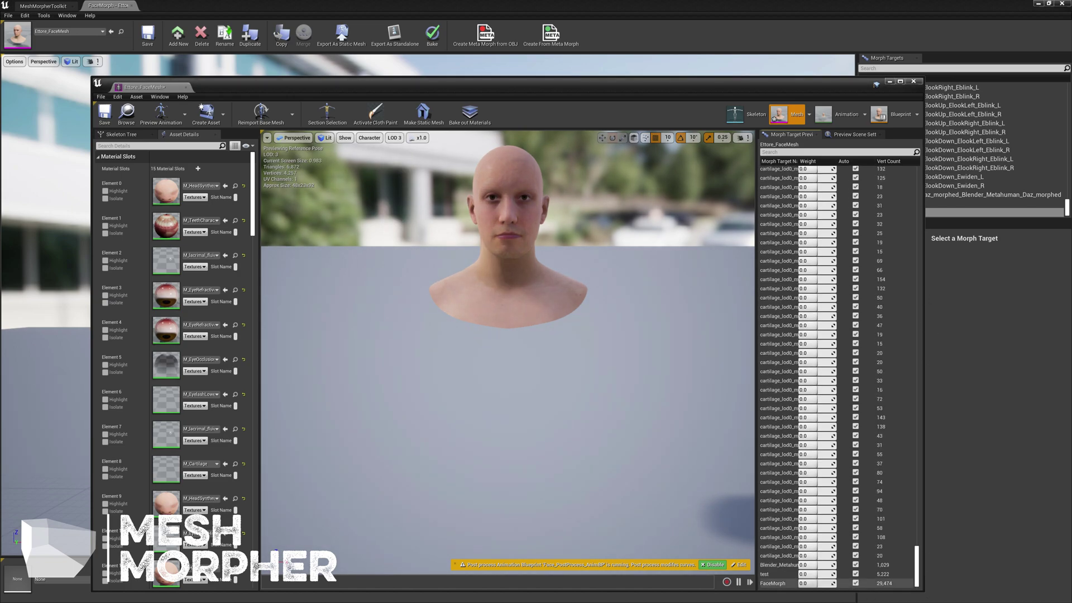
left_click_drag(817, 584, 836, 584)
right_click_drag(507, 353, 447, 341)
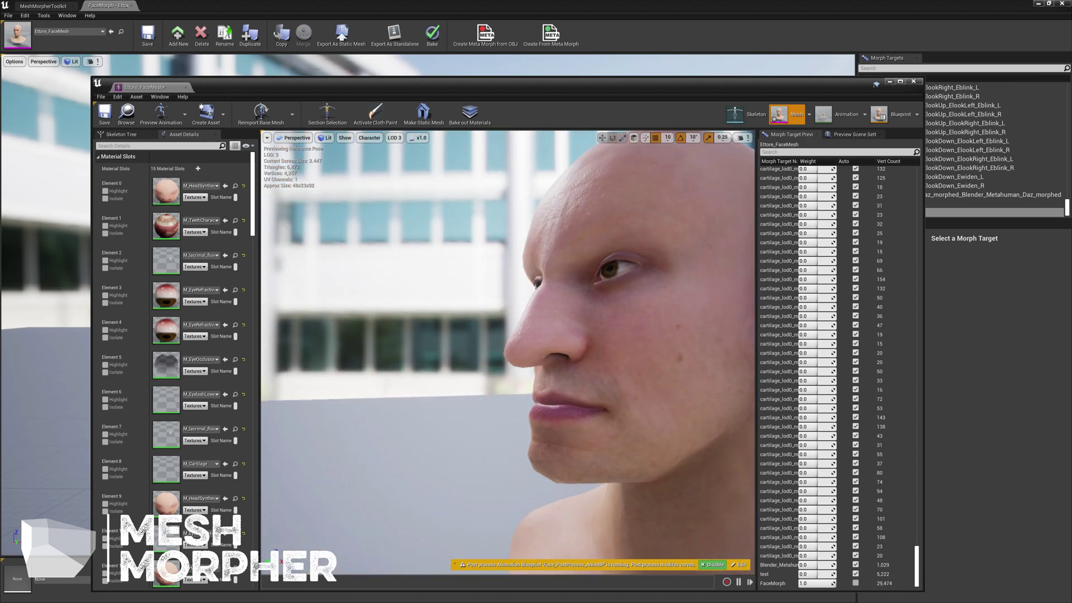
Compare the morphed head at LOD 4 and LOD 7
left_click(394, 138)
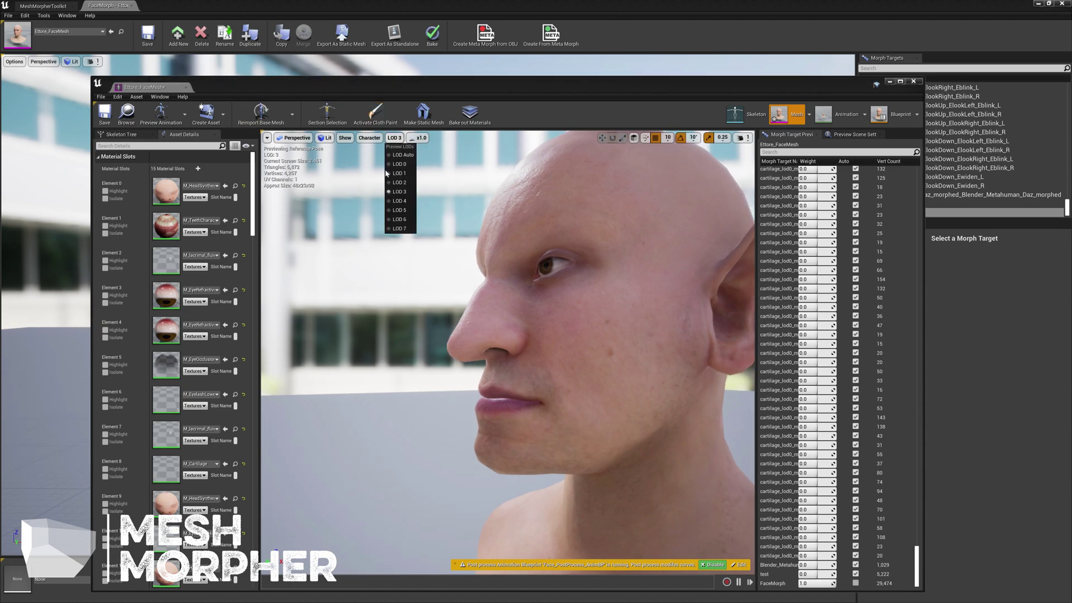
left_click(407, 202)
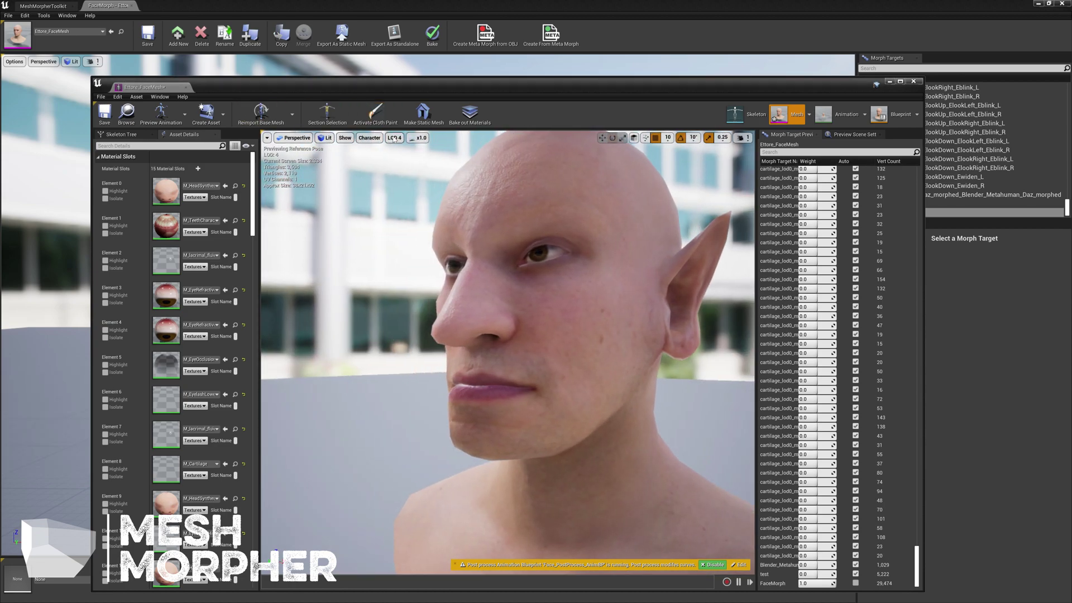
left_click(394, 137)
left_click(406, 229)
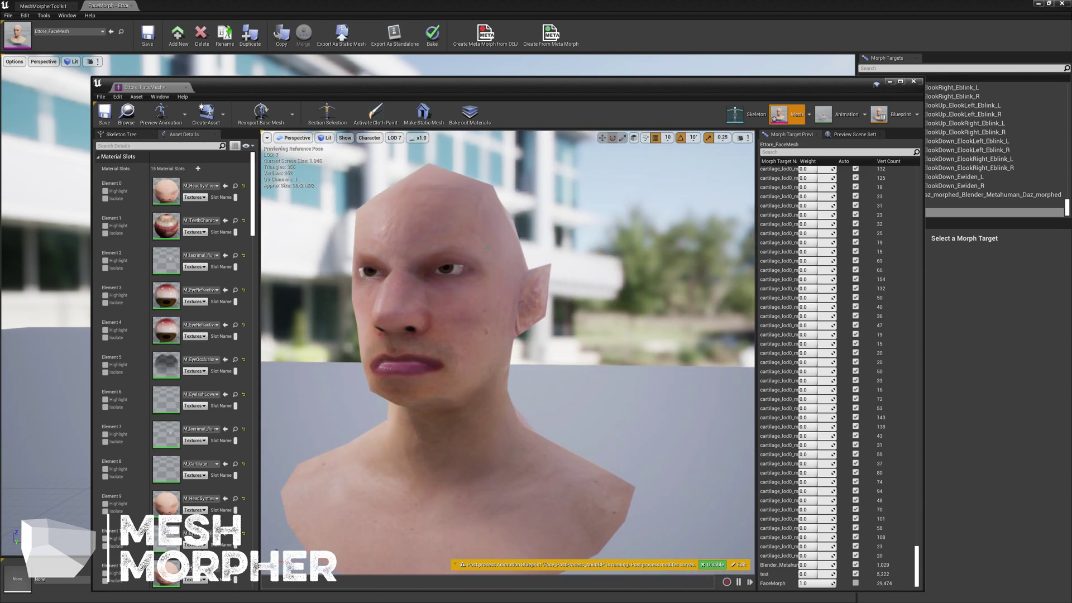
Return the preview to LOD 1 and examine the morphed nose, eyes and ear up close
left_click(398, 138)
left_click(403, 177)
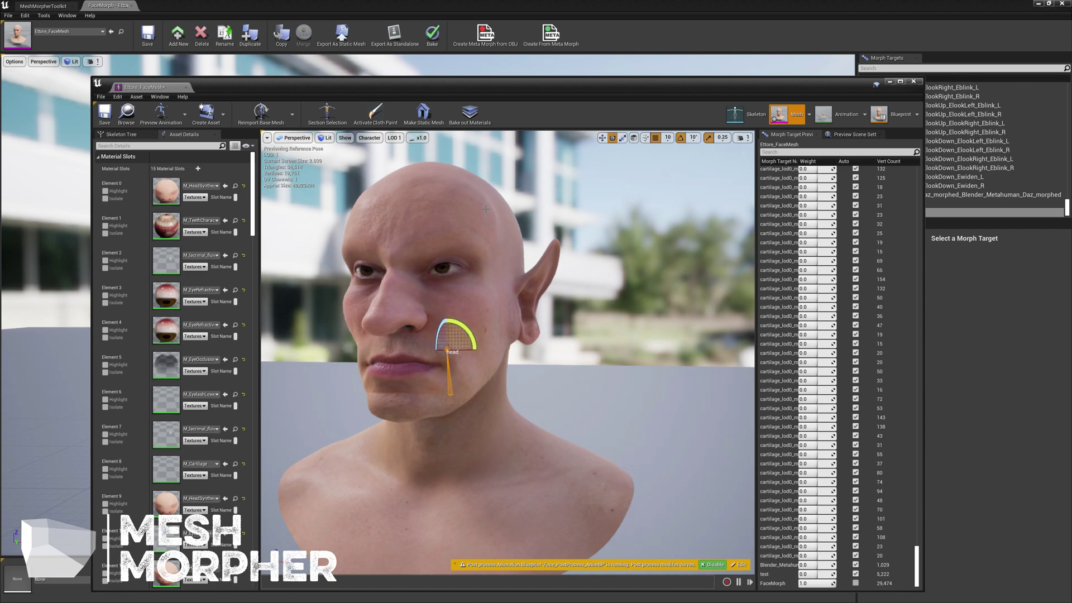
right_click_drag(508, 334, 497, 309)
key("w")
key("s")
key("w")
key("d")
left_click_drag(558, 329, 577, 305)
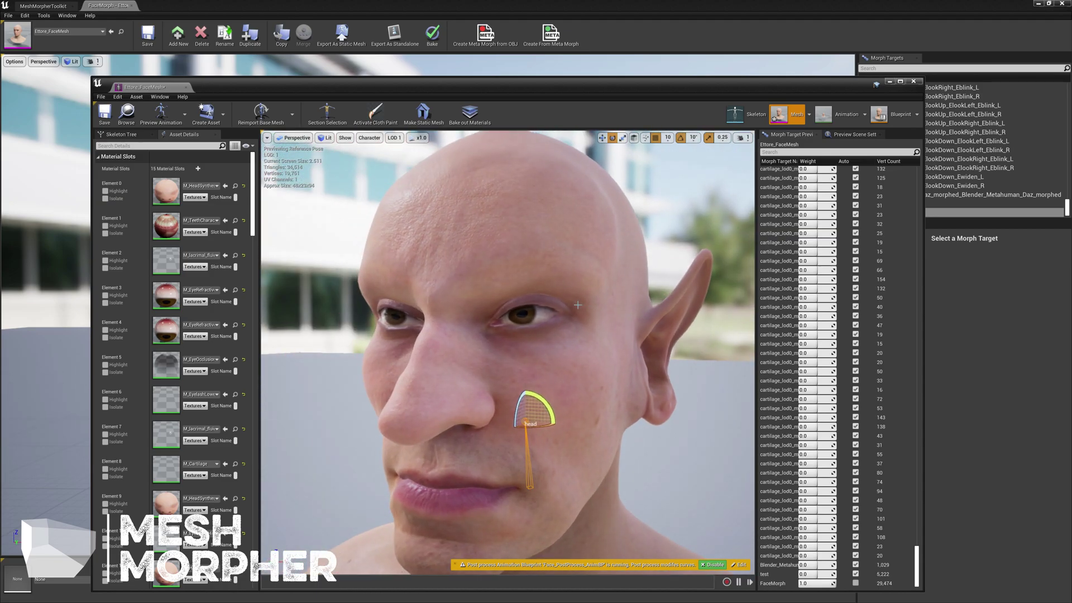